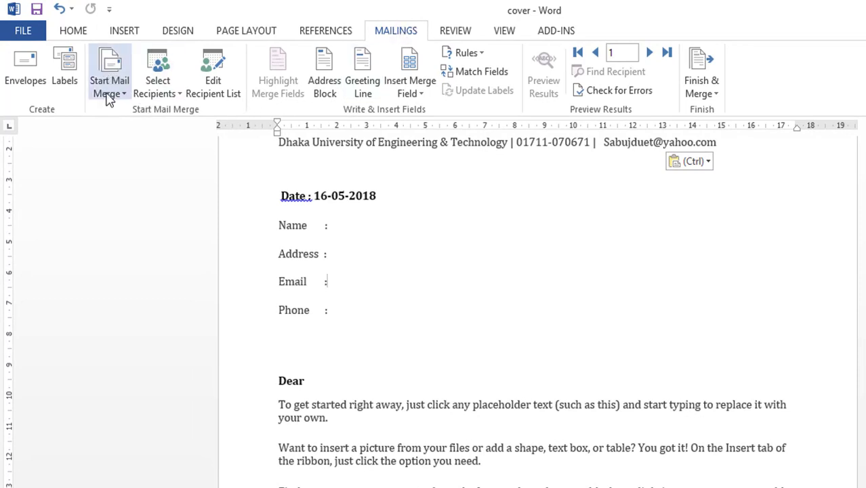
Check the cover letter's Name, Address and Phone lines, then show the Start Mail Merge document types.
left_click(335, 313)
scroll(338, 318, "up", 3)
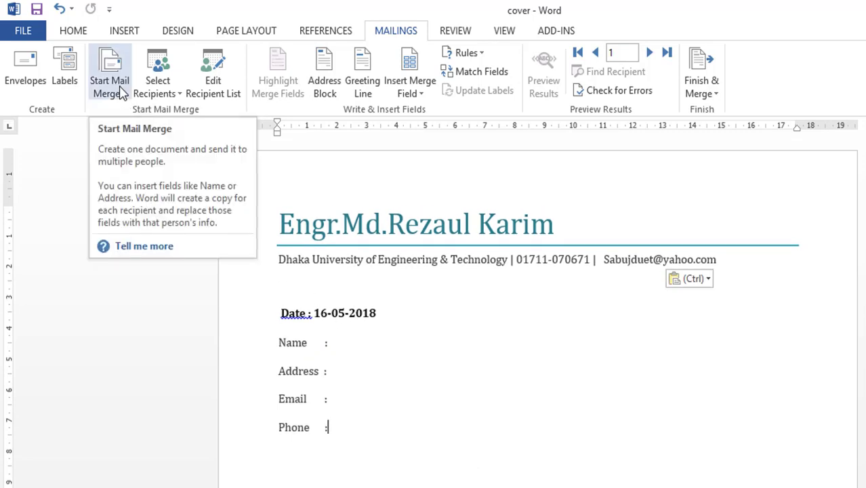
left_click(384, 382)
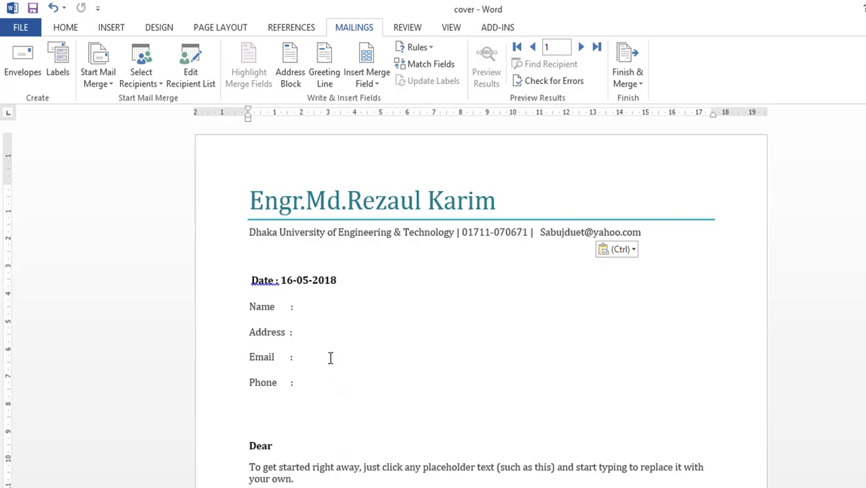
left_click(315, 335)
scroll(315, 338, "down", 3)
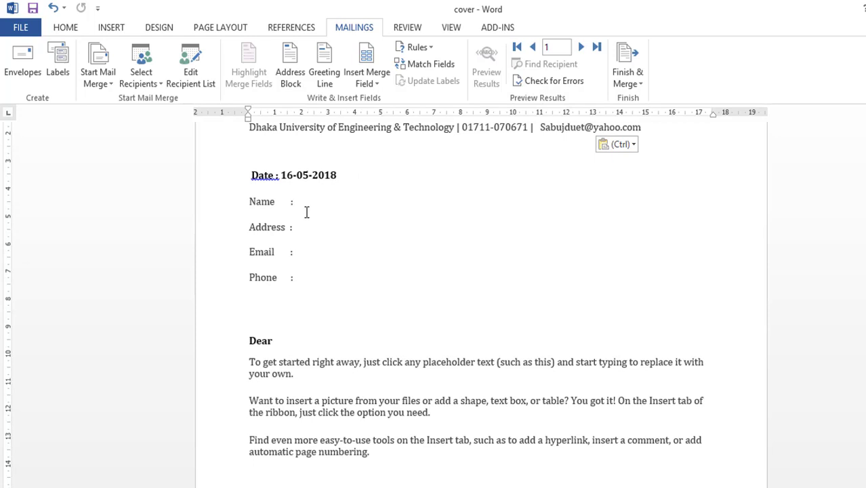
left_click(305, 299)
scroll(475, 317, "up", 3)
left_click(314, 318)
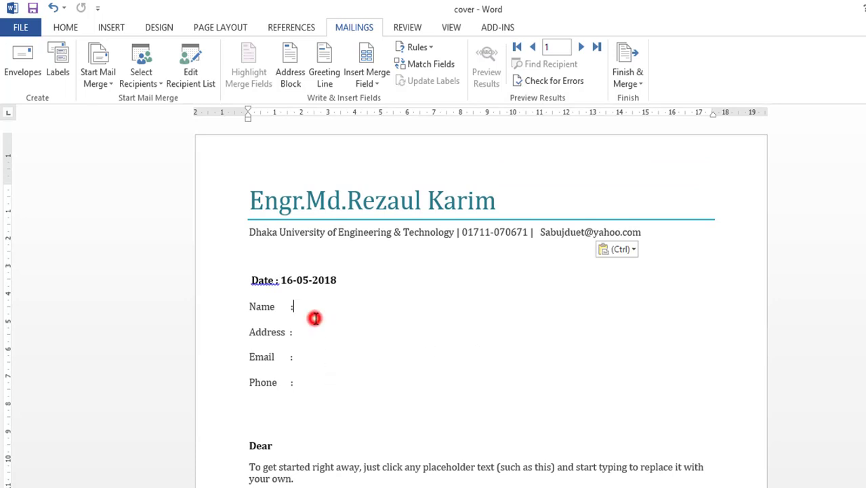
scroll(290, 400, "down", 3)
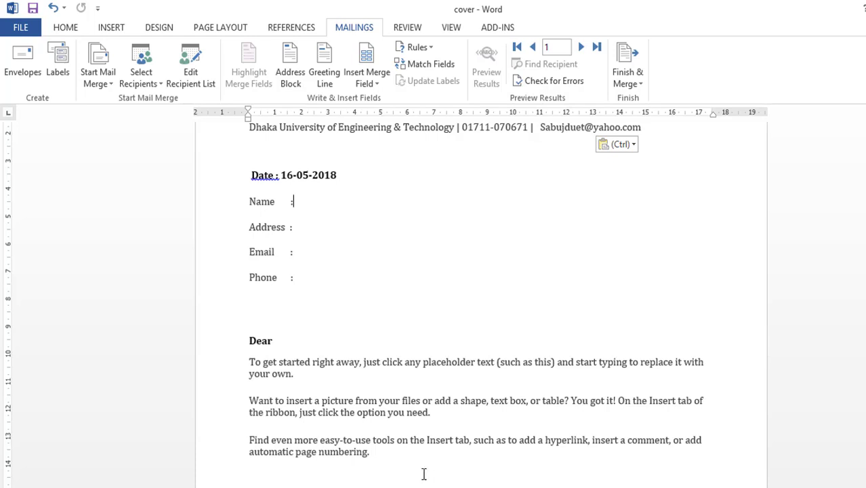
left_click(320, 204)
left_click(98, 73)
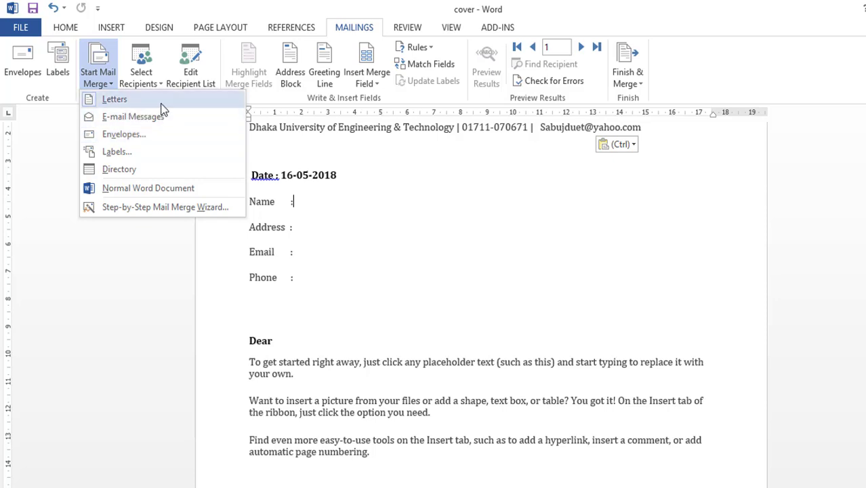
Close the document type list and review the Address, Email, Phone and Dear lines.
left_click(360, 316)
scroll(372, 320, "up", 3)
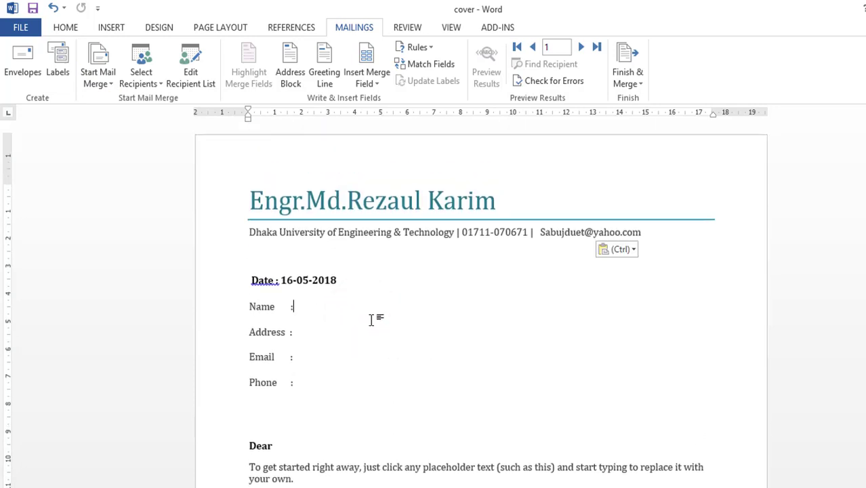
scroll(624, 220, "down", 2)
scroll(610, 445, "up", 2)
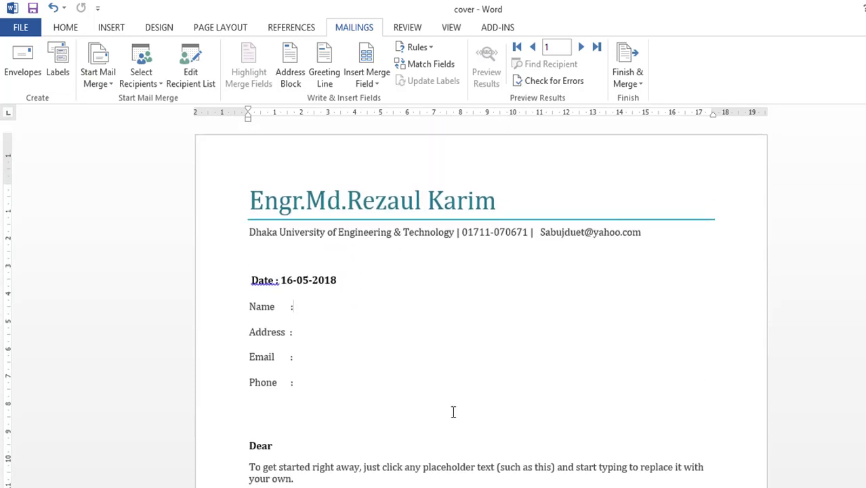
left_click(286, 332)
left_click(288, 357)
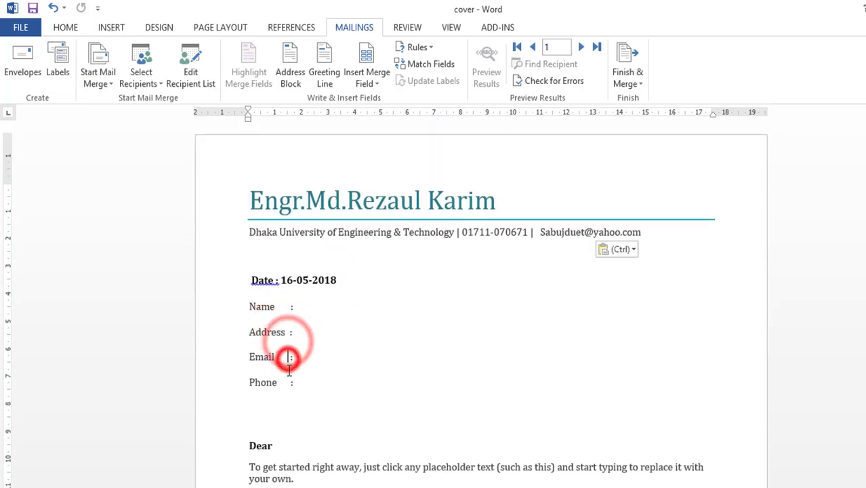
left_click(294, 384)
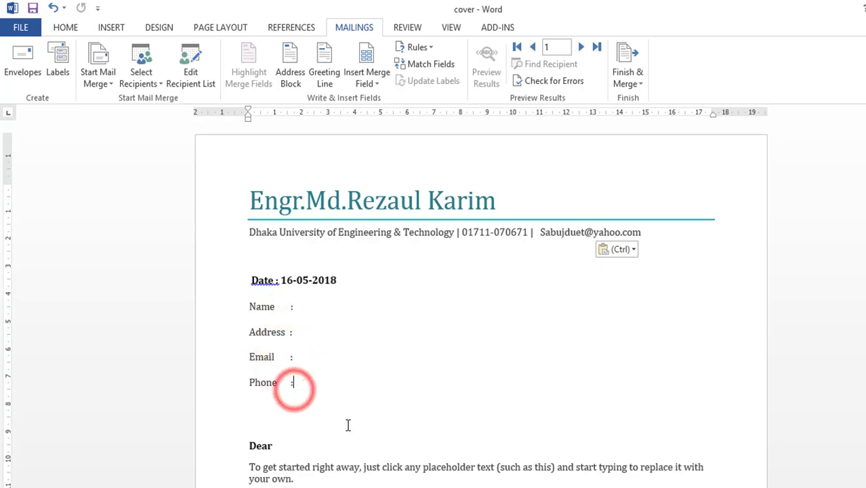
left_click(294, 445)
scroll(274, 409, "down", 3)
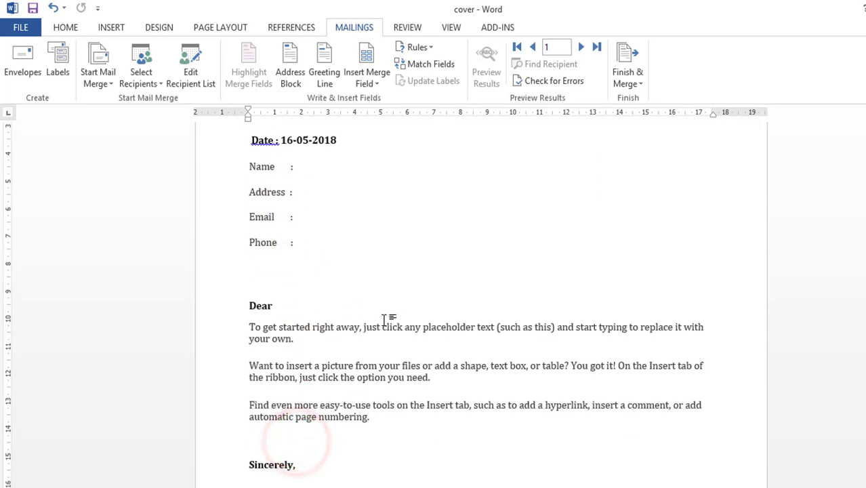
scroll(259, 423, "down", 2)
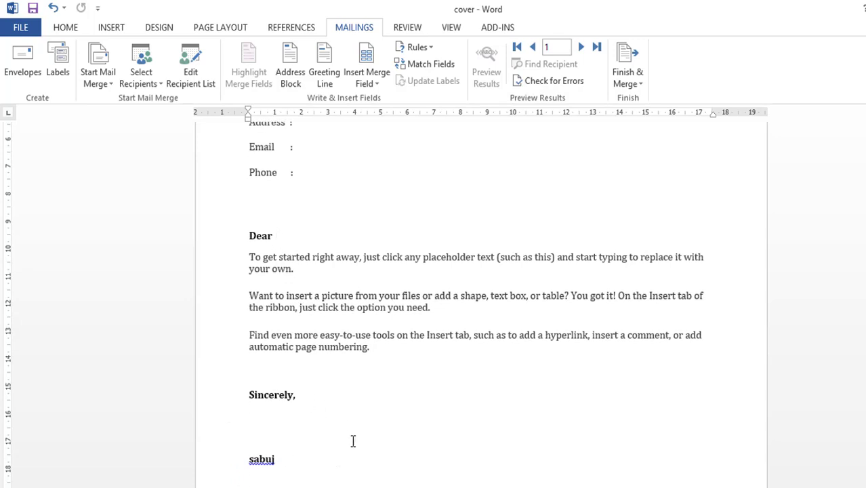
scroll(380, 421, "up", 3)
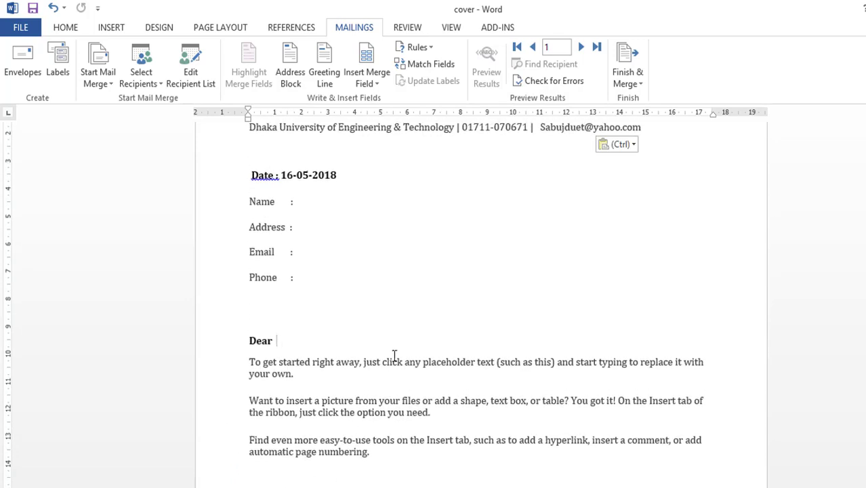
Revisit the Name, Address, Email and Phone lines and show the Select Recipients options.
left_click(313, 205)
left_click(310, 228)
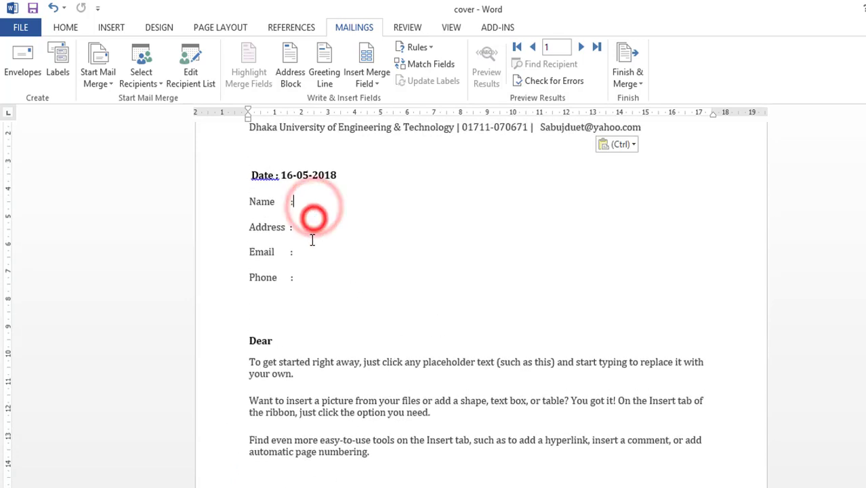
left_click(306, 255)
left_click(305, 277)
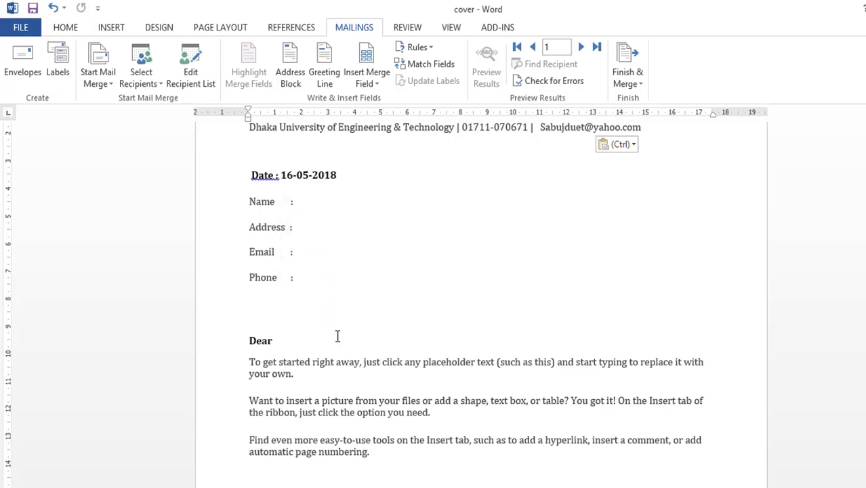
left_click(141, 68)
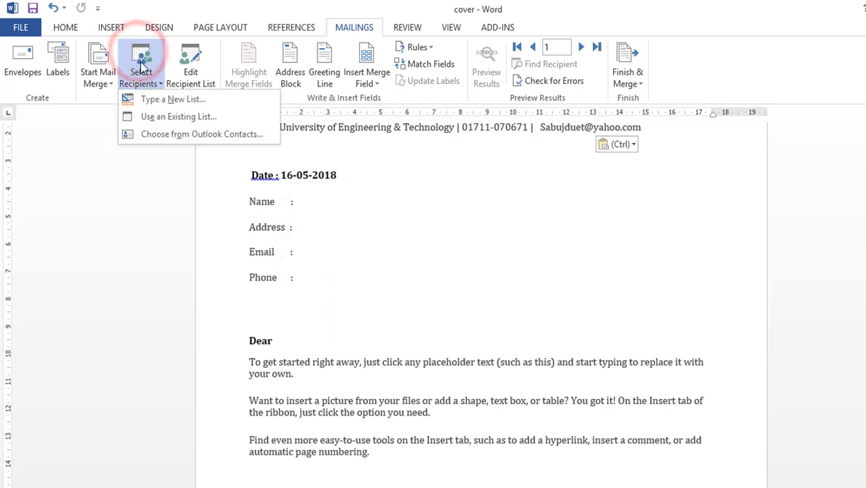
left_click(173, 99)
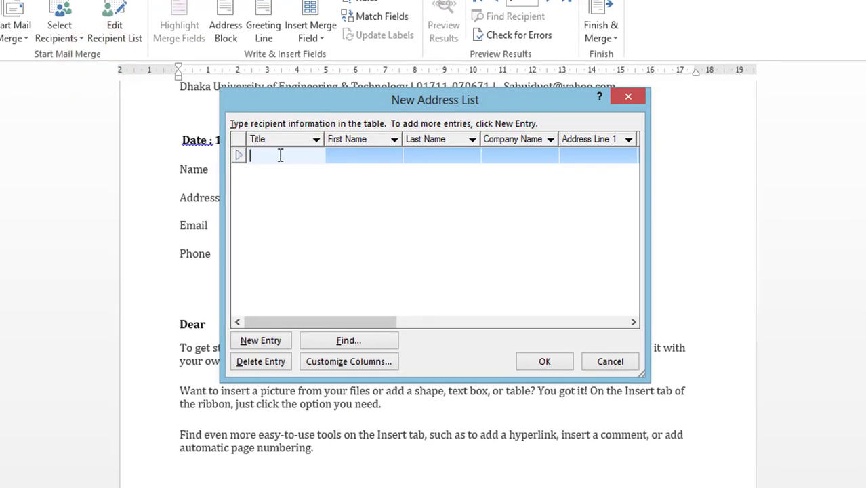
left_click(278, 155)
left_click(376, 156)
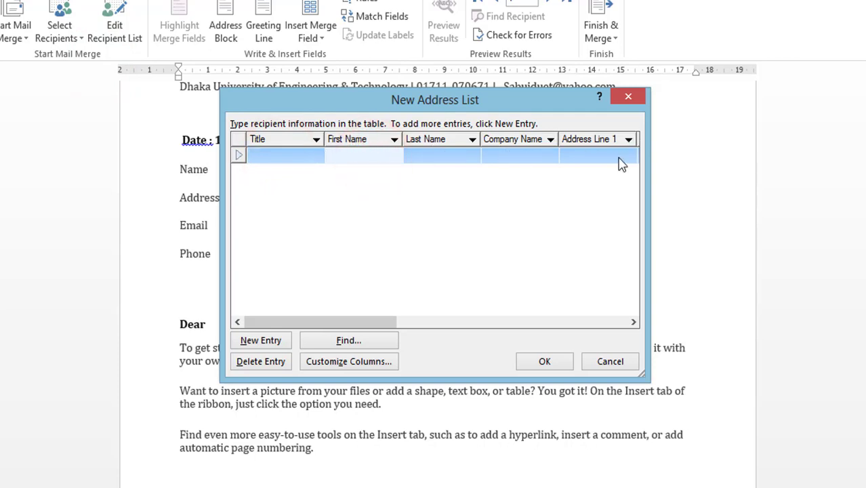
mouse_move(354, 322)
left_mouse_down()
mouse_move(385, 325)
mouse_move(377, 338)
mouse_move(305, 339)
left_mouse_up()
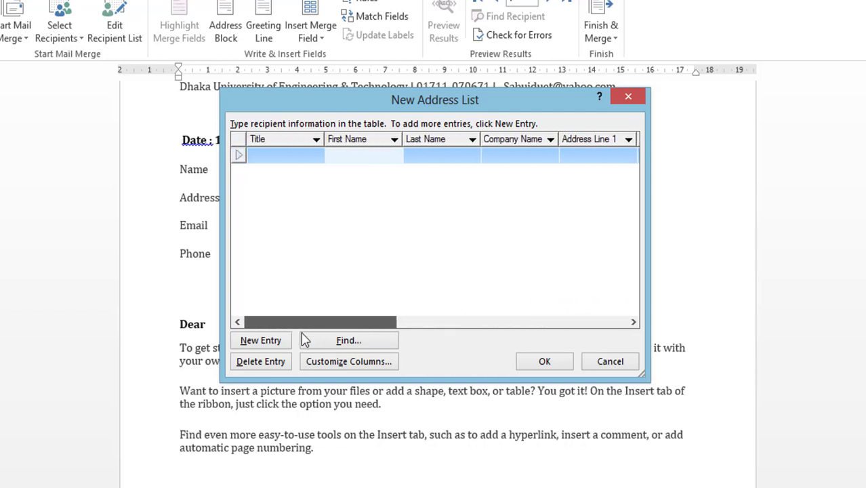
left_click(278, 157)
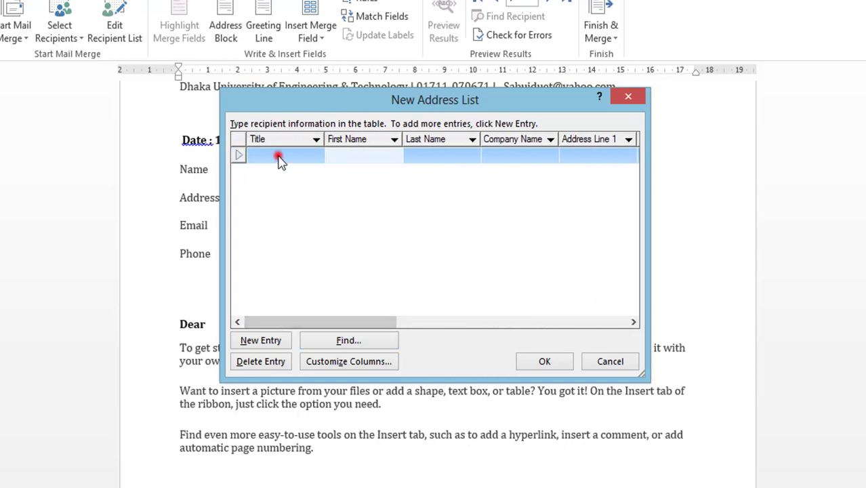
left_click(361, 165)
left_click(441, 164)
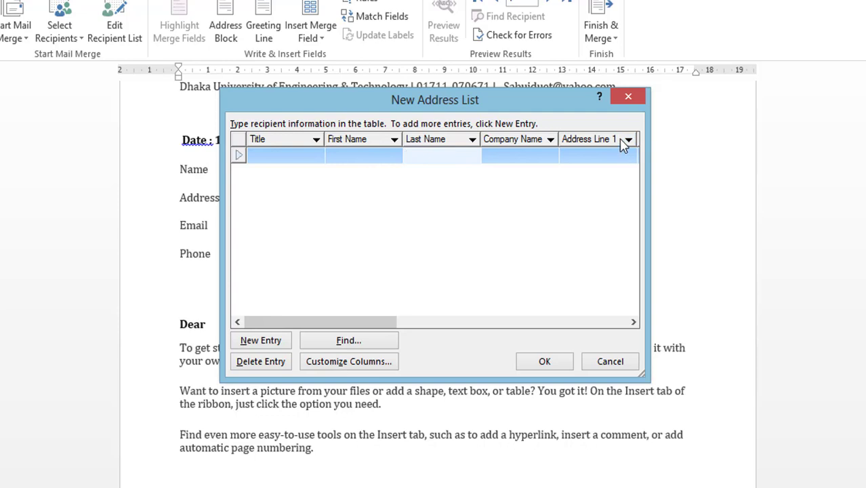
left_click_drag(352, 326, 589, 323)
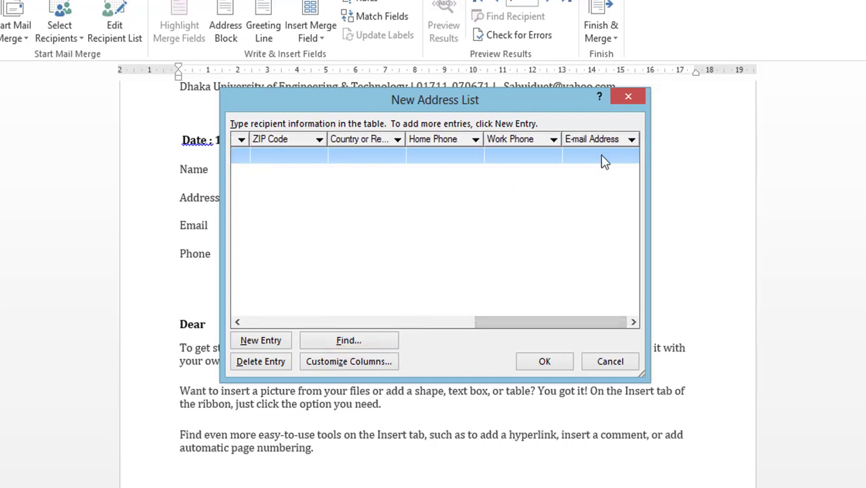
left_click(368, 363)
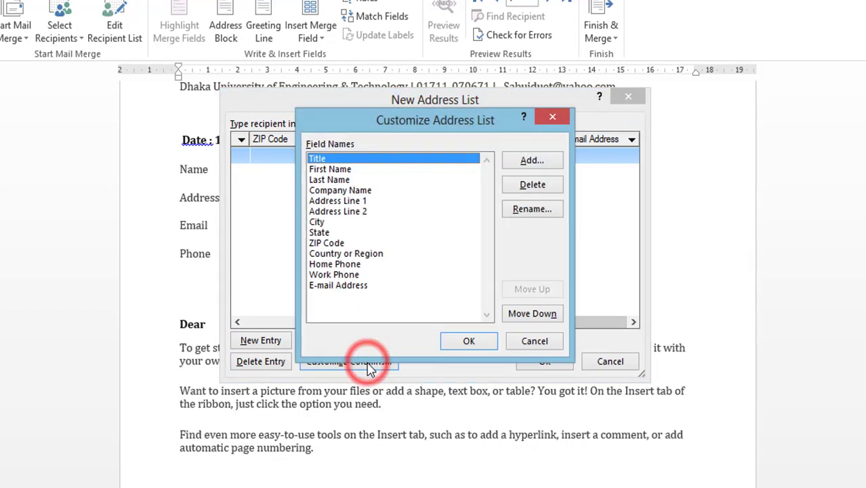
left_click(525, 160)
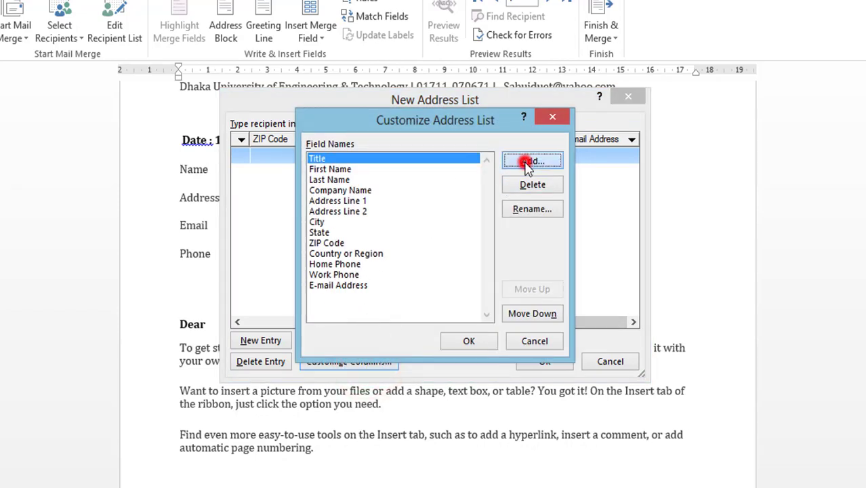
left_click(428, 235)
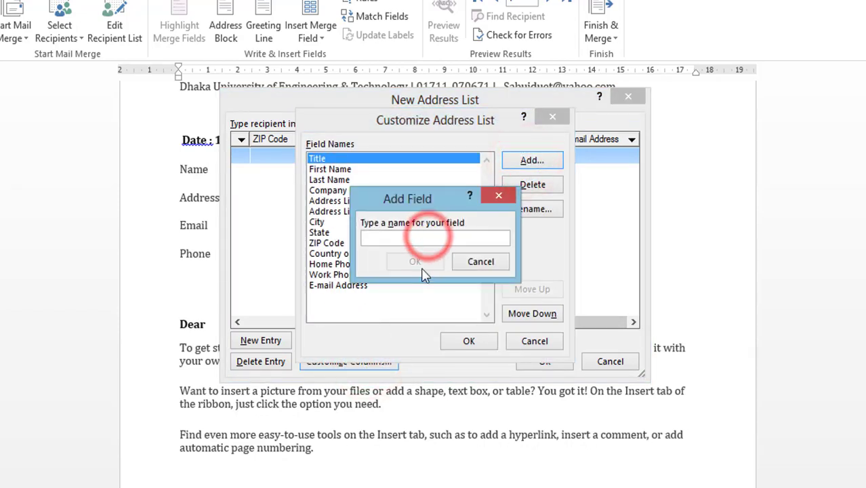
type("hf")
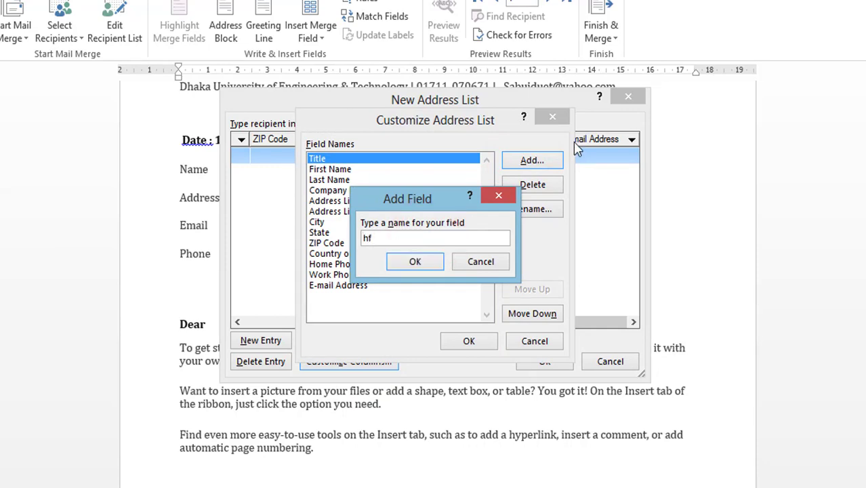
left_click(489, 201)
left_click(552, 118)
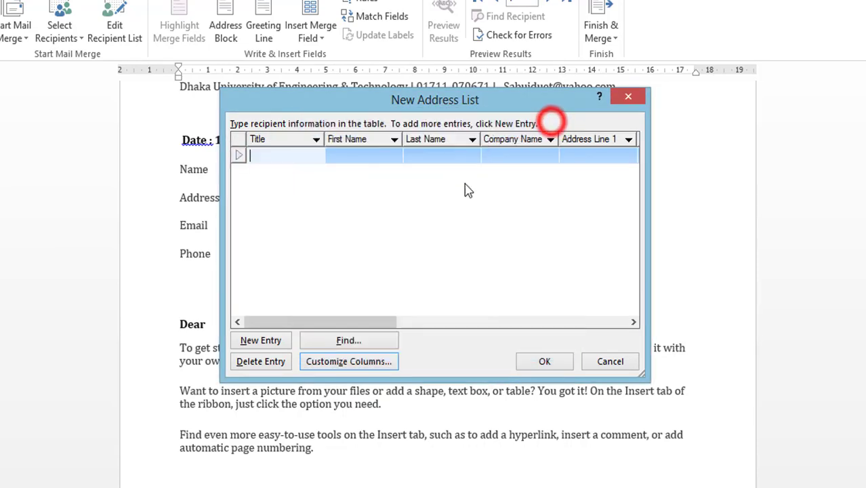
left_click(629, 99)
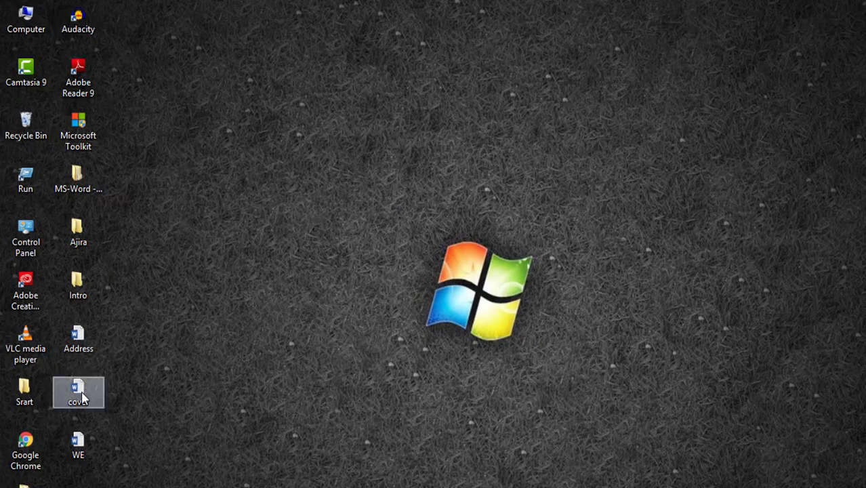
Open the Address document from the Desktop and finish its Name, address, Email, phone table.
double_click(79, 340)
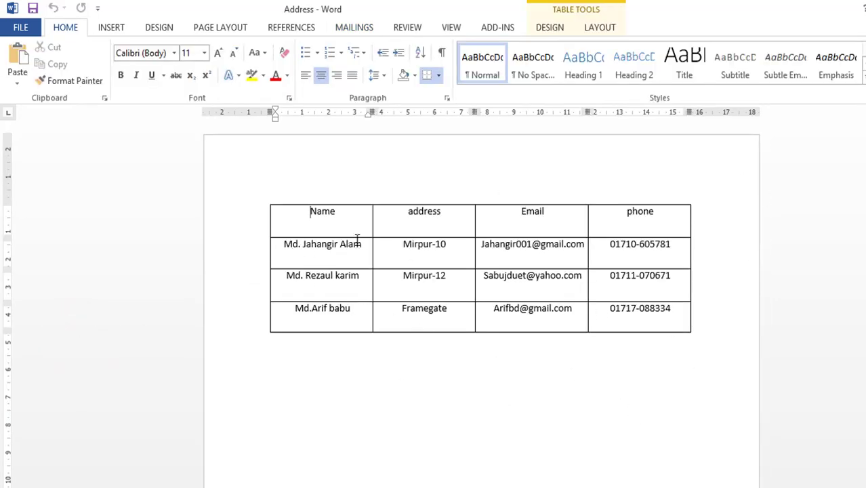
left_click(447, 223)
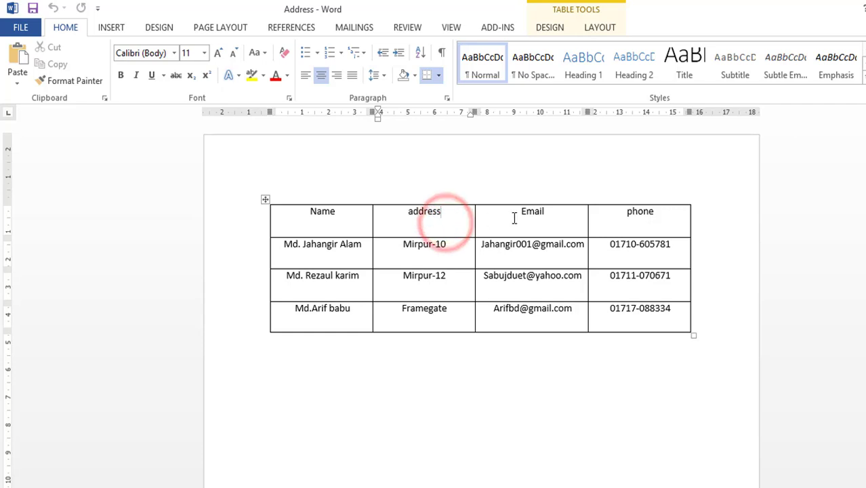
left_click(573, 224)
left_click(657, 222)
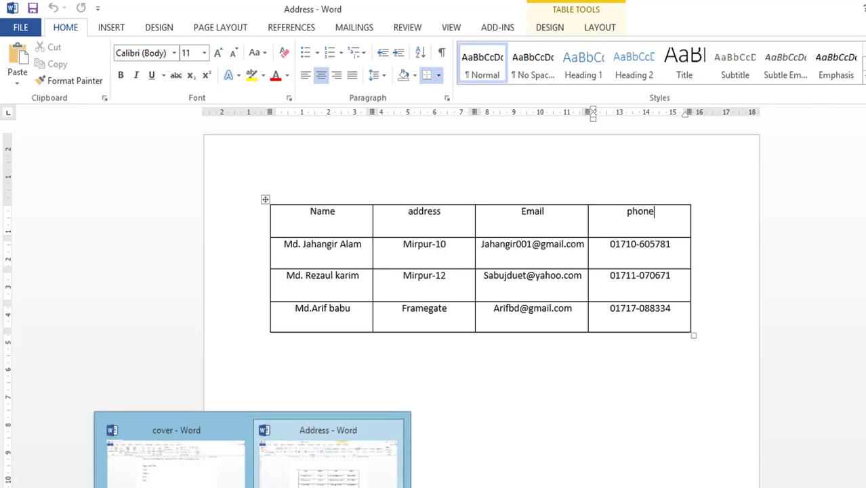
Return to the cover letter and close the Address document from its taskbar preview.
mouse_move(252, 487)
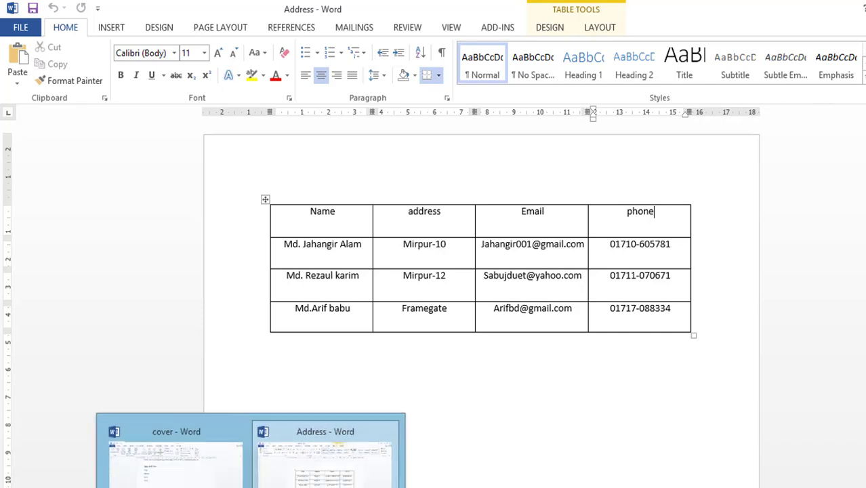
left_click(206, 477)
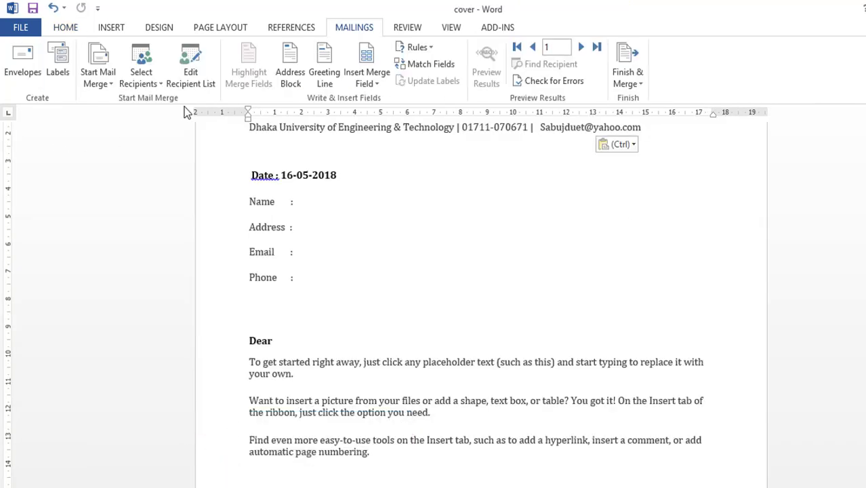
left_click(140, 69)
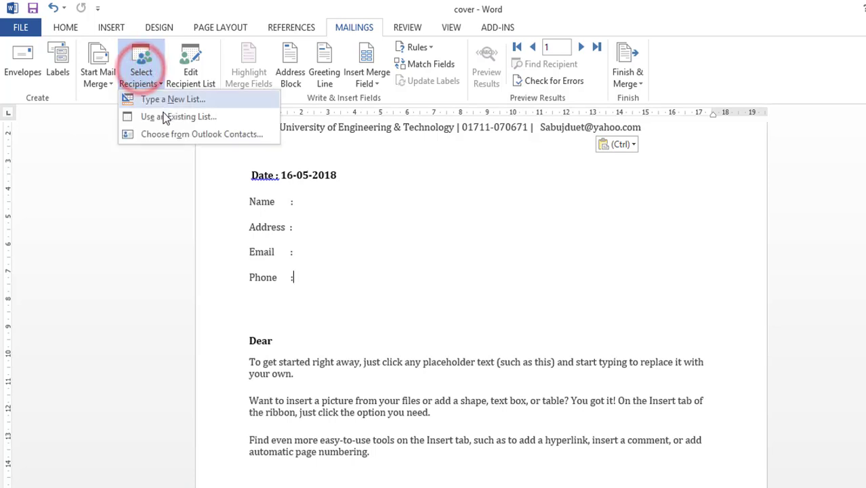
left_click(200, 120)
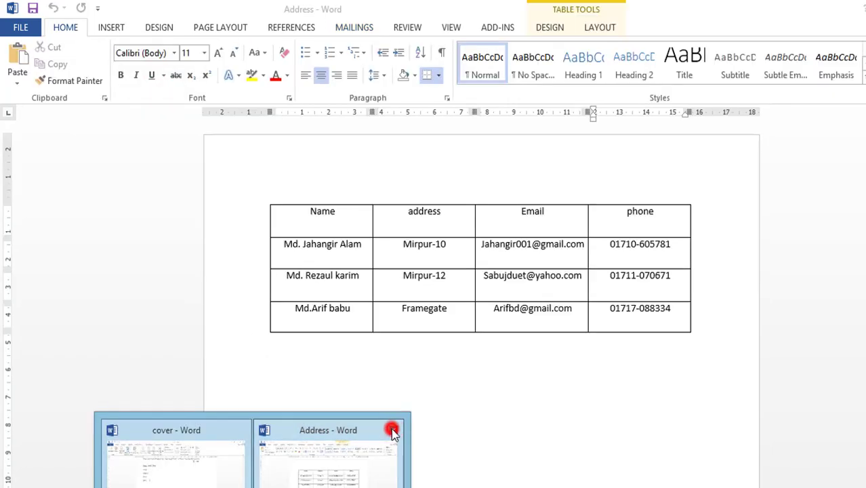
left_click(393, 434)
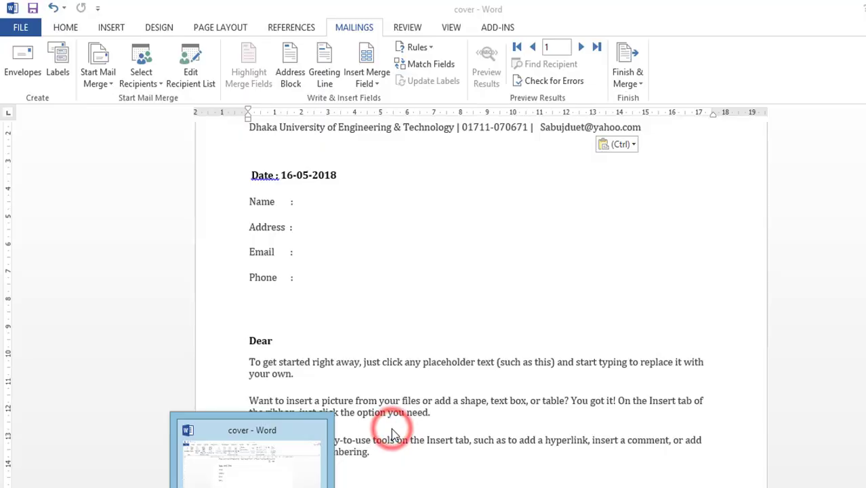
left_click(154, 82)
Choose Use an Existing List and select the Address document from the Desktop folder.
left_click(162, 113)
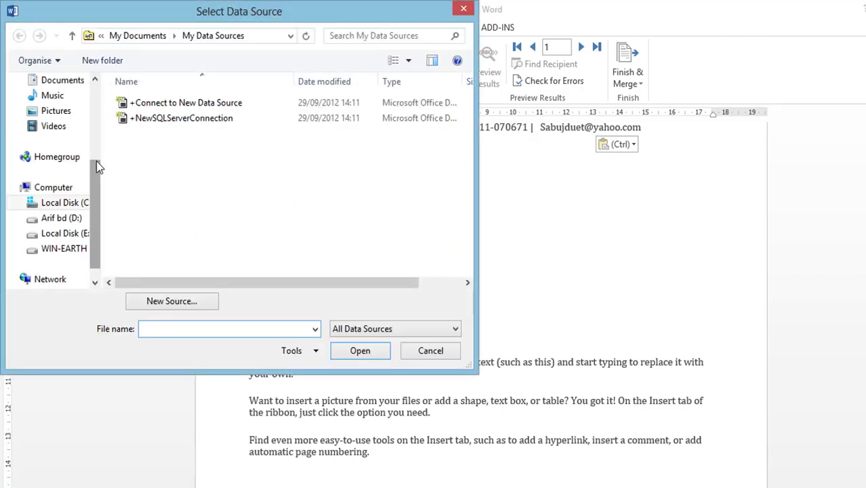
left_click_drag(96, 165, 95, 86)
left_click(37, 135)
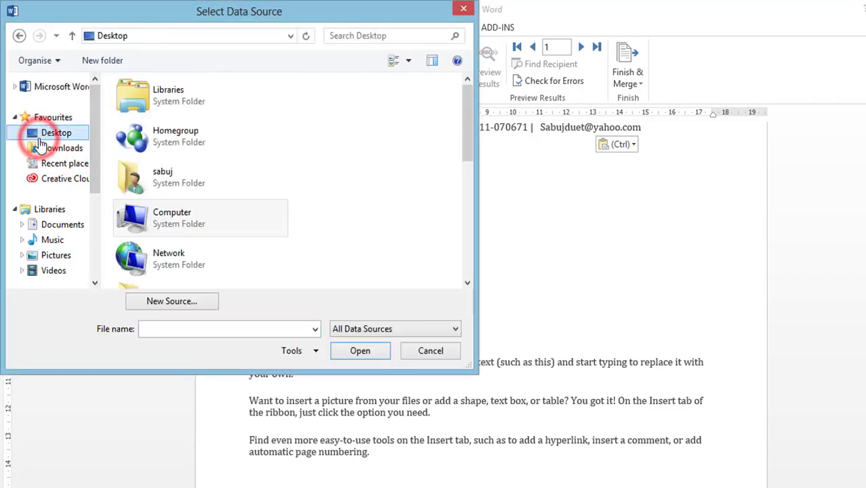
left_click_drag(466, 109, 472, 231)
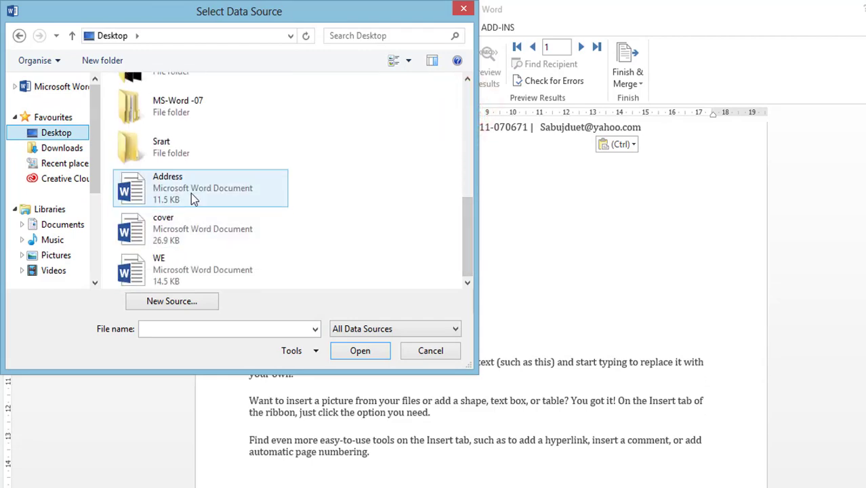
double_click(191, 193)
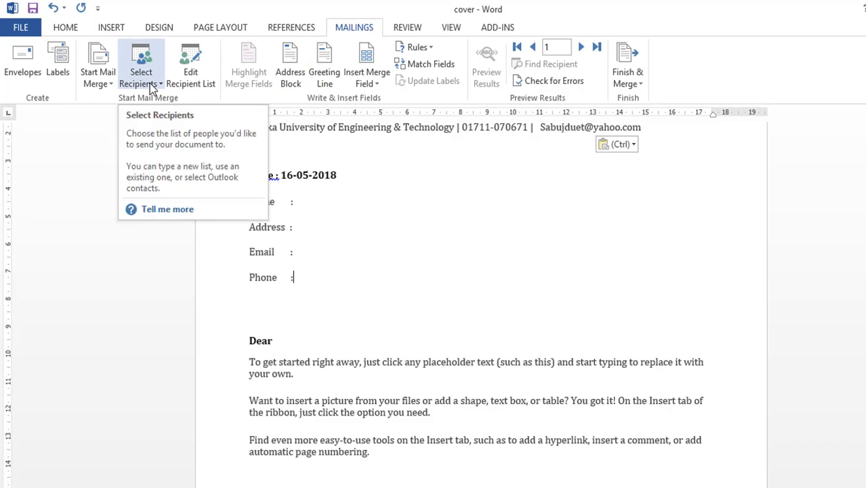
left_click(198, 69)
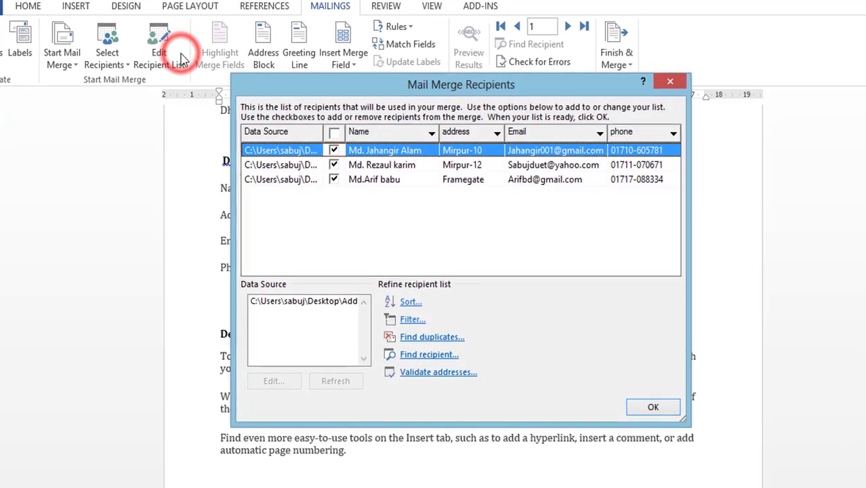
left_click(660, 63)
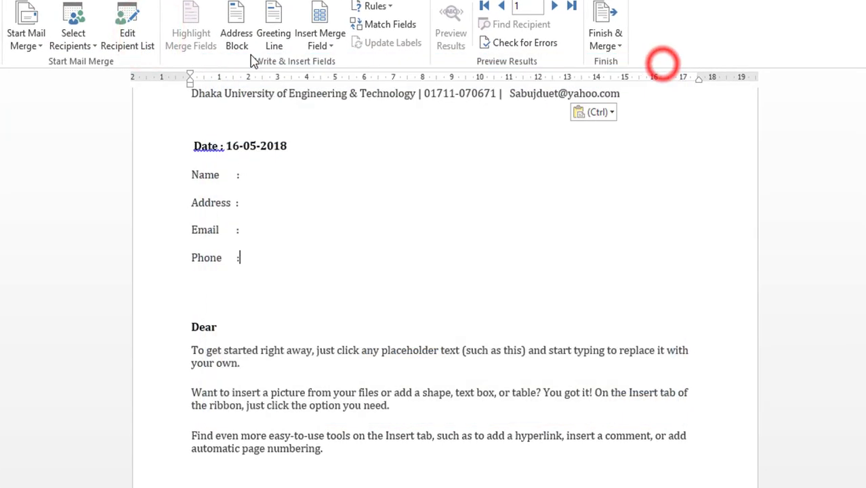
left_click(135, 27)
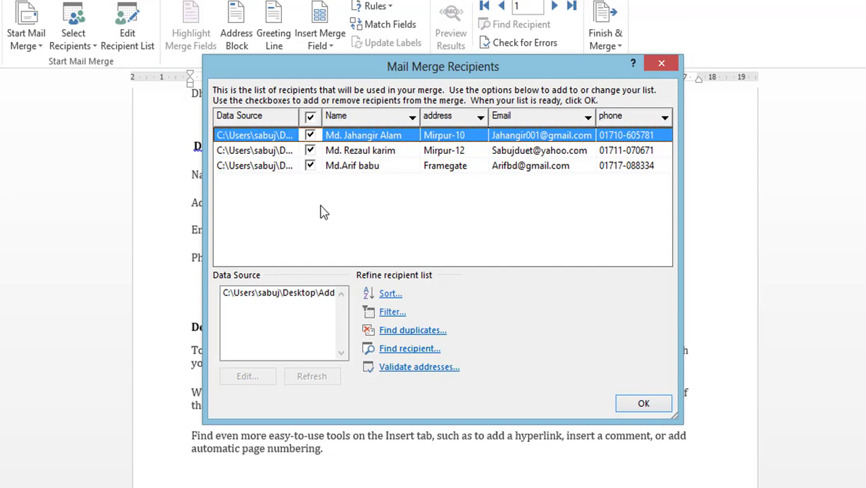
left_click(309, 136)
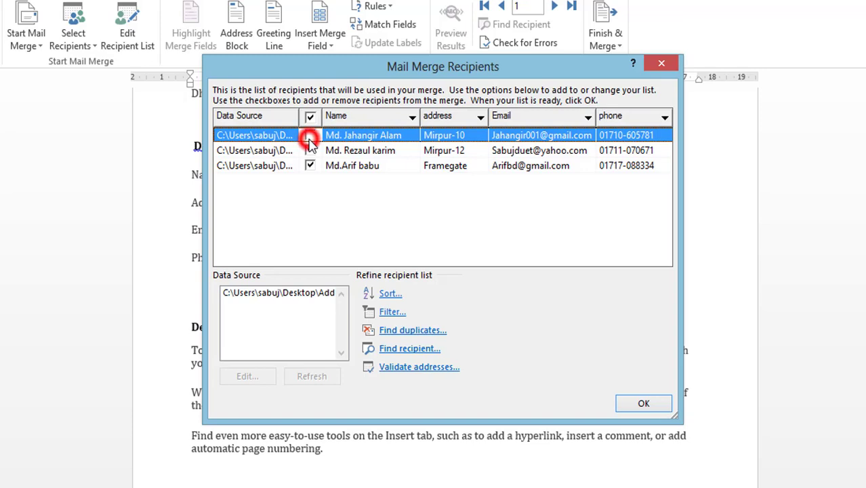
left_click(310, 150)
left_click(310, 152)
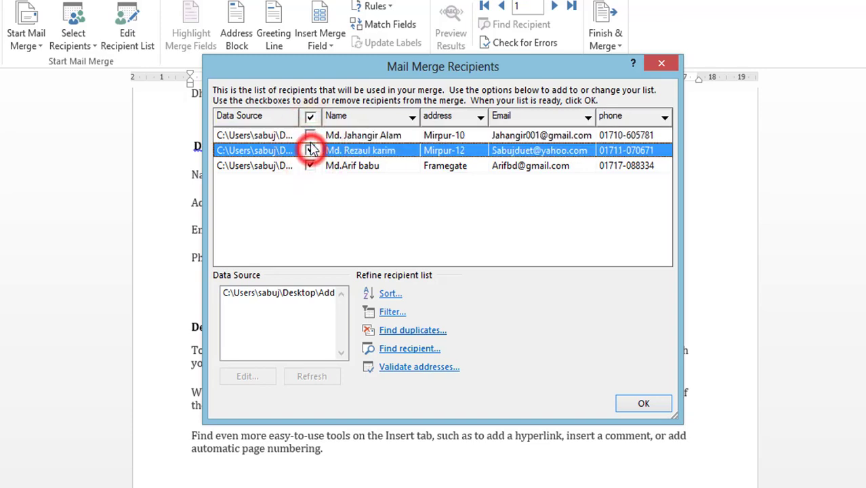
left_click(312, 141)
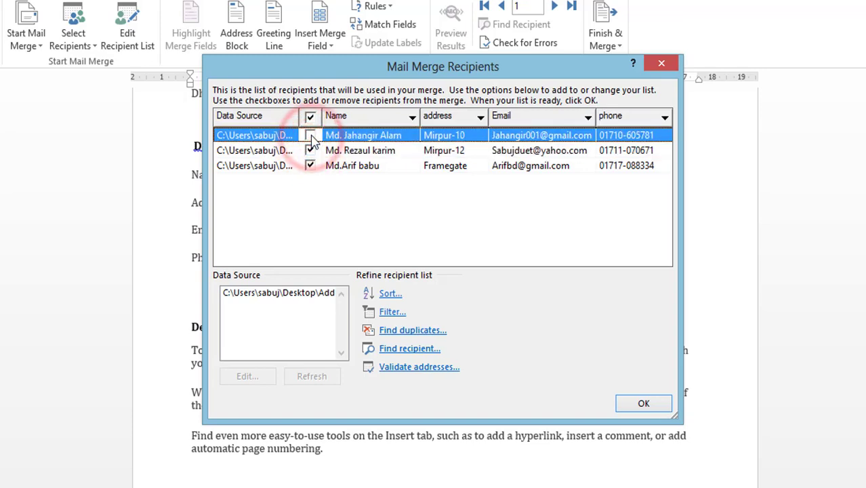
left_click(310, 137)
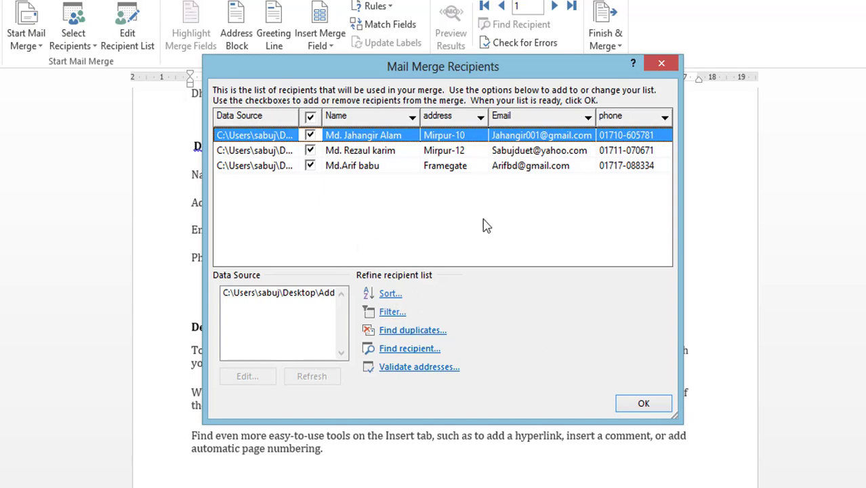
left_click(639, 405)
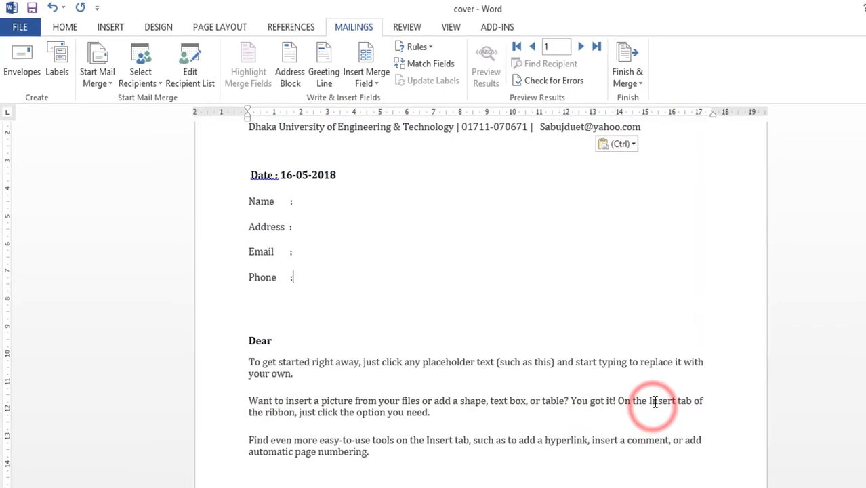
Insert the «Name» merge field after 'Name :'.
left_click(314, 206)
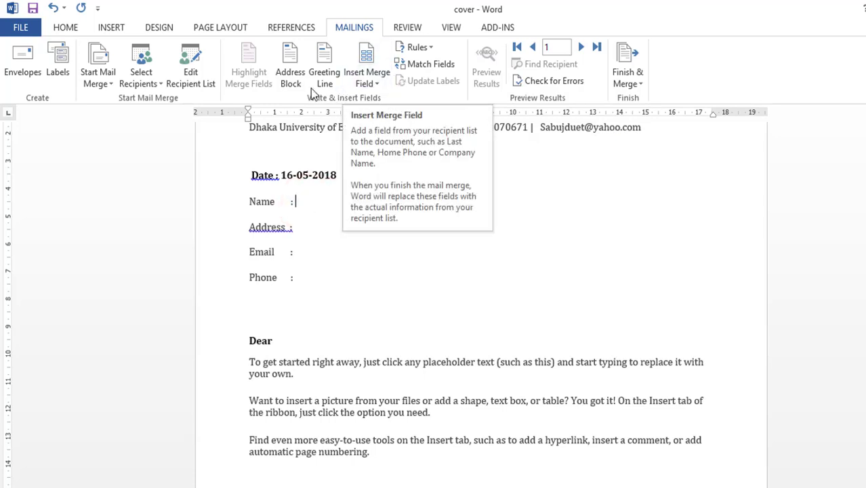
left_click(372, 59)
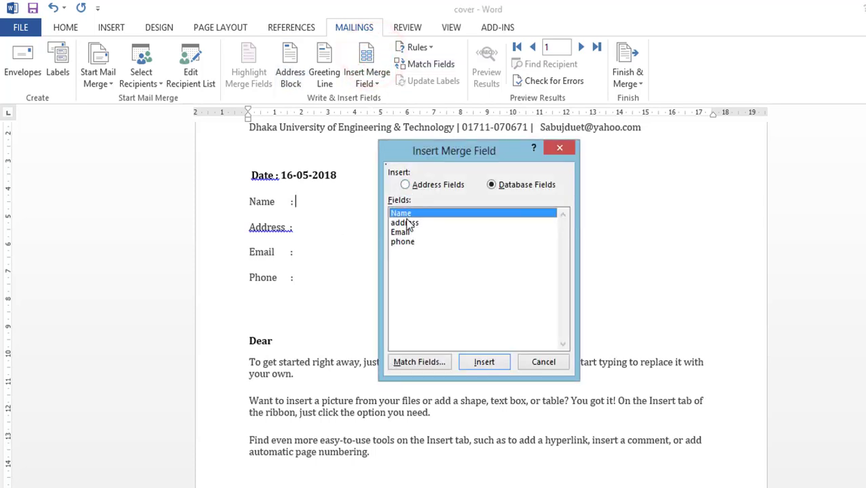
left_click(484, 362)
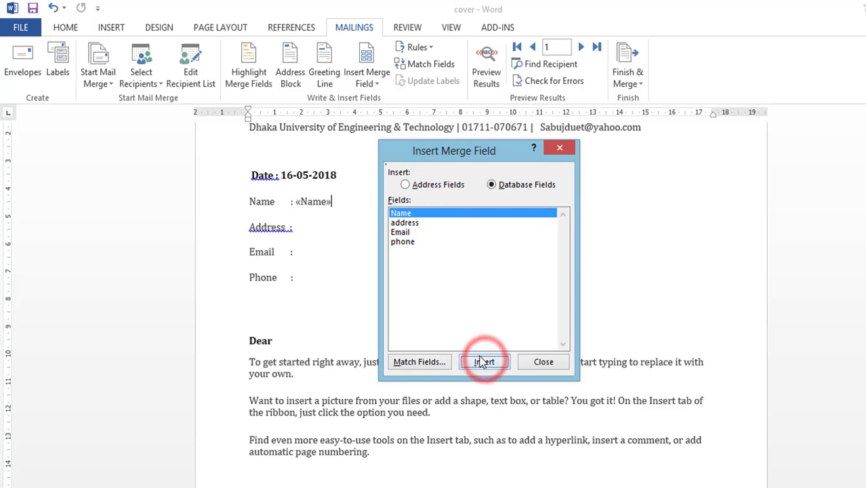
left_click(542, 361)
Insert the «address» field after 'Address :', deleting a mistakenly inserted «Name» field.
left_click(319, 228)
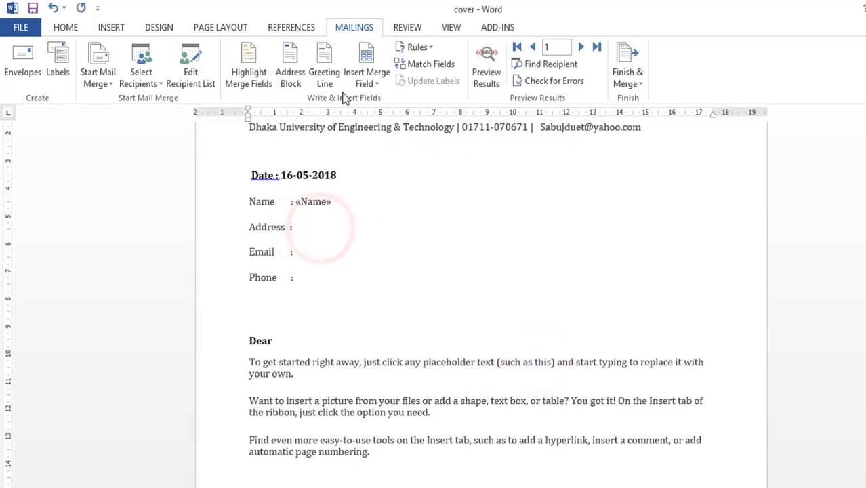
left_click(353, 60)
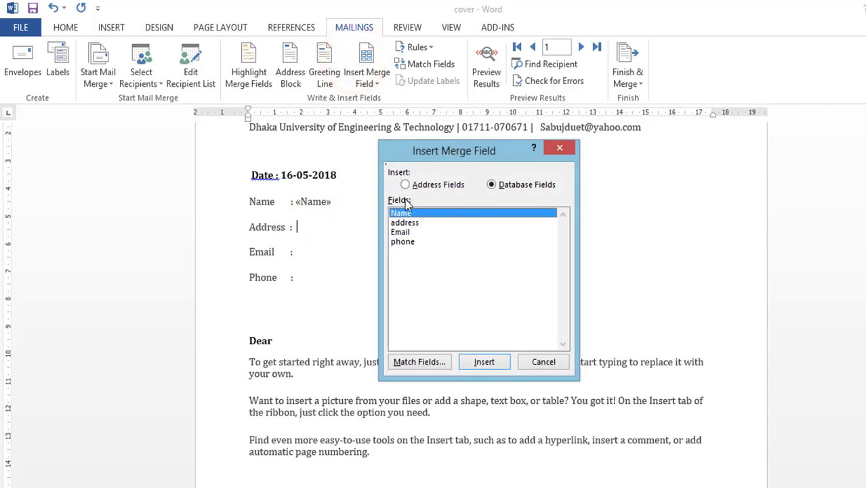
left_click(406, 185)
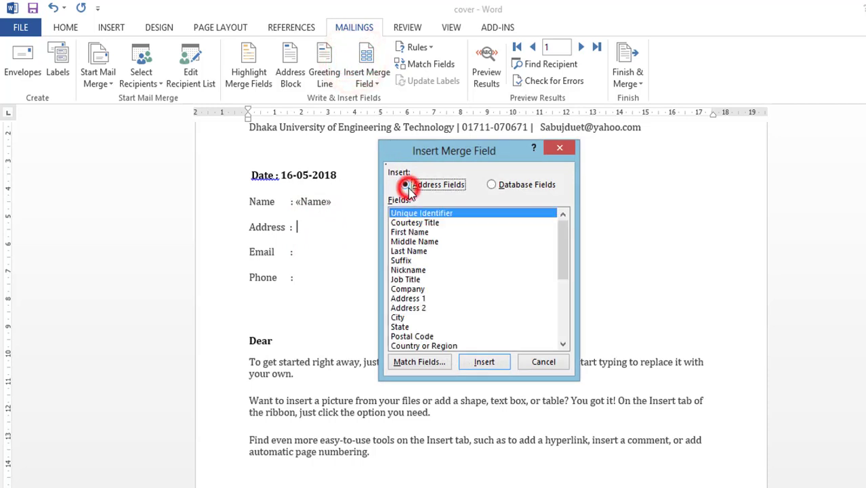
left_click(495, 185)
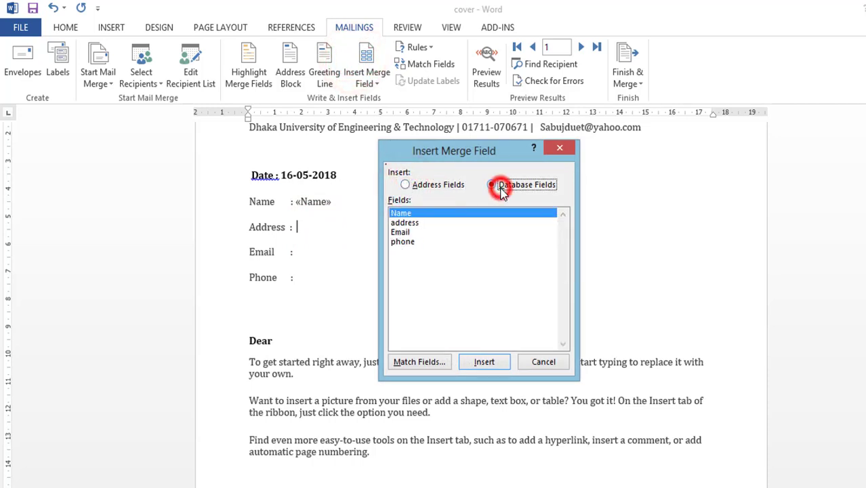
left_click(490, 361)
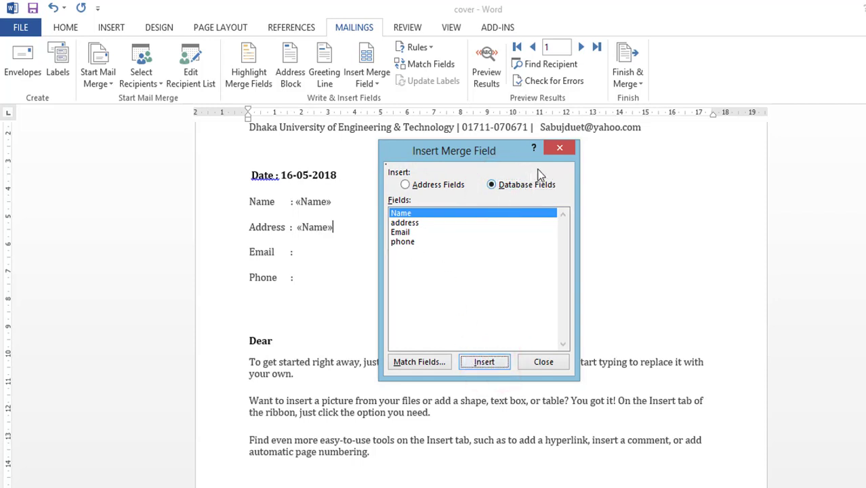
left_click(559, 148)
left_click_drag(346, 228, 315, 232)
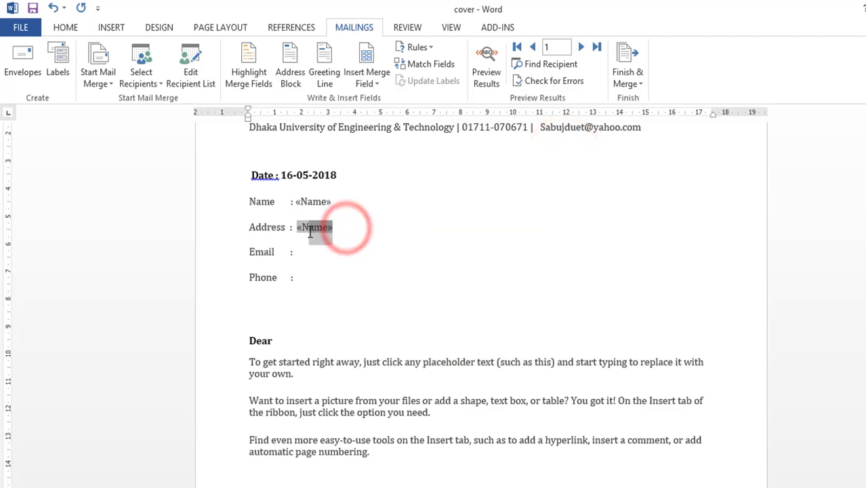
key("Delete")
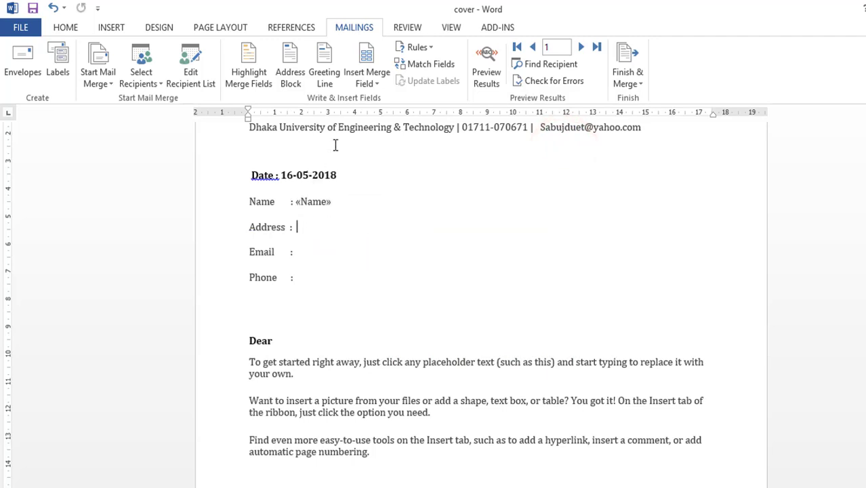
left_click(367, 79)
left_click(380, 118)
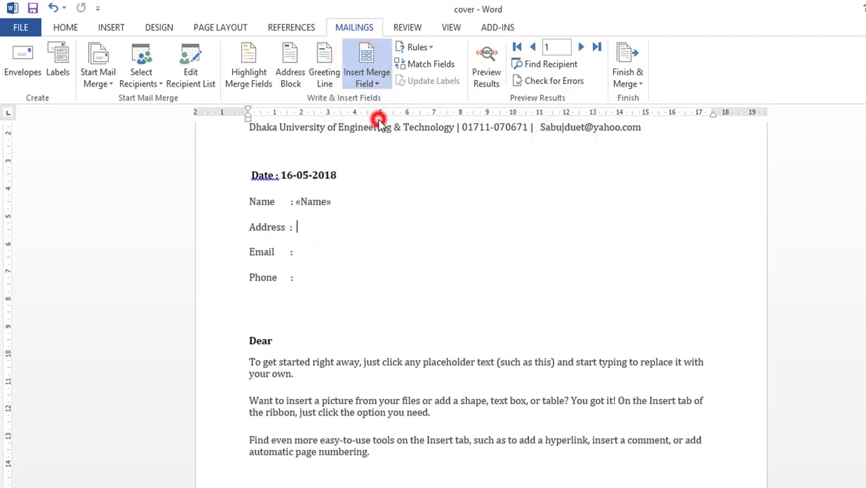
Insert the «Email» and «phone» fields after 'Email :' and 'Phone :'.
left_click(310, 258)
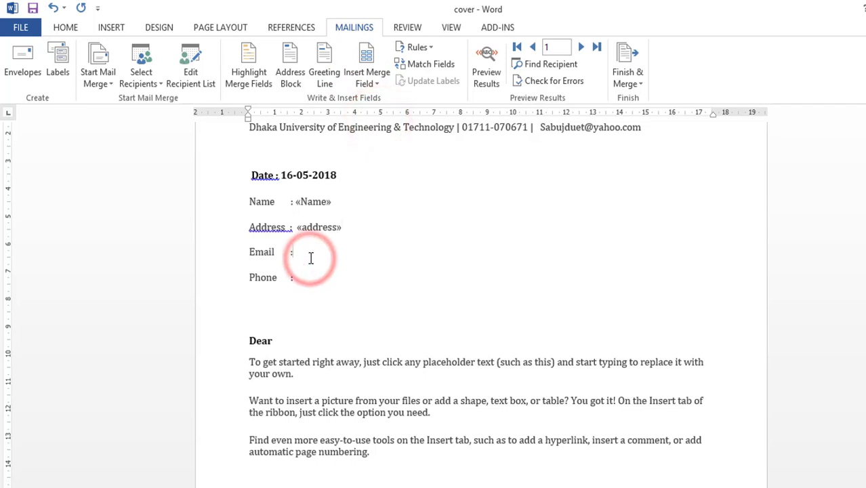
left_click(365, 88)
left_click(375, 131)
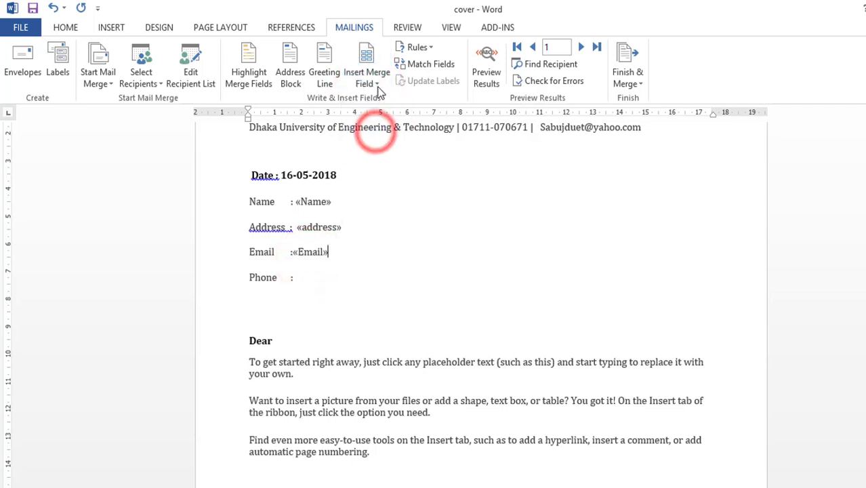
left_click(311, 273)
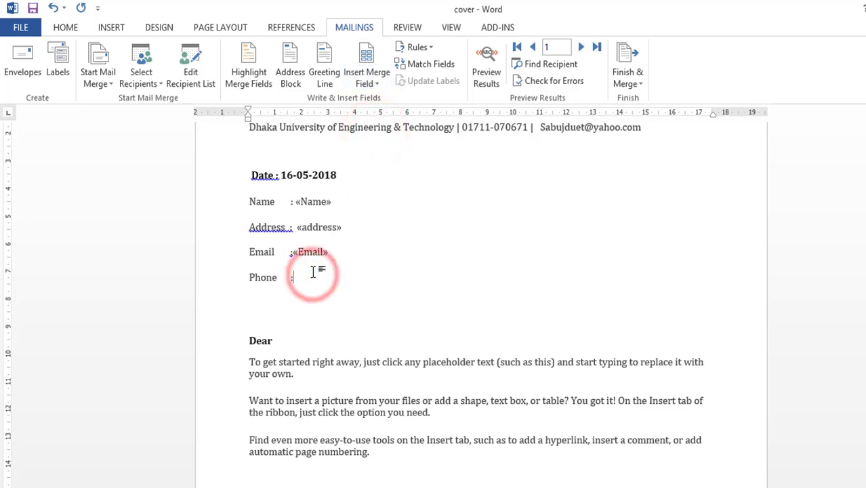
left_click(369, 61)
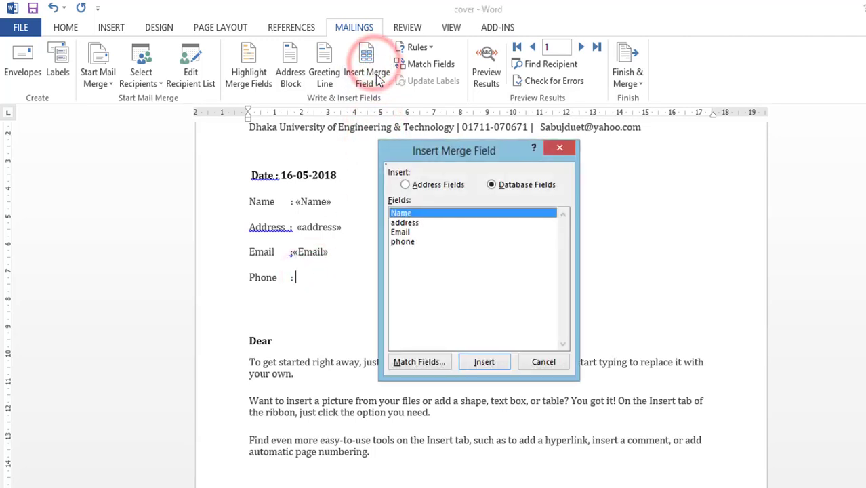
left_click(365, 80)
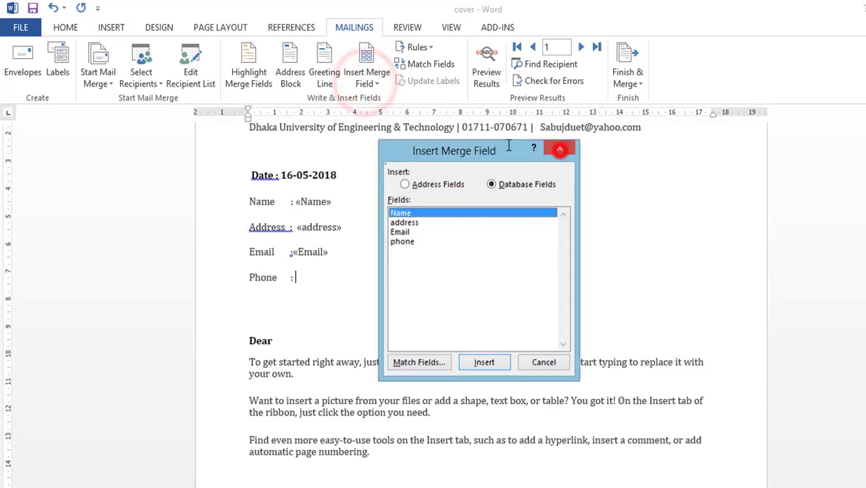
left_click(560, 149)
left_click(376, 81)
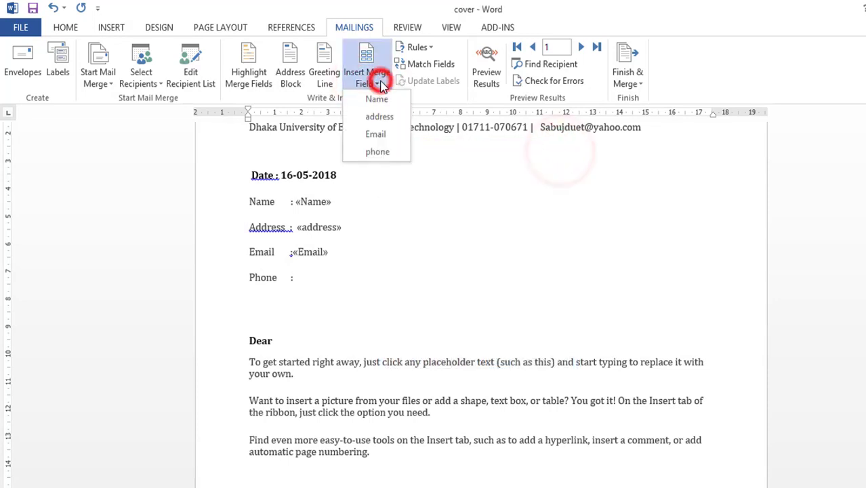
left_click(377, 152)
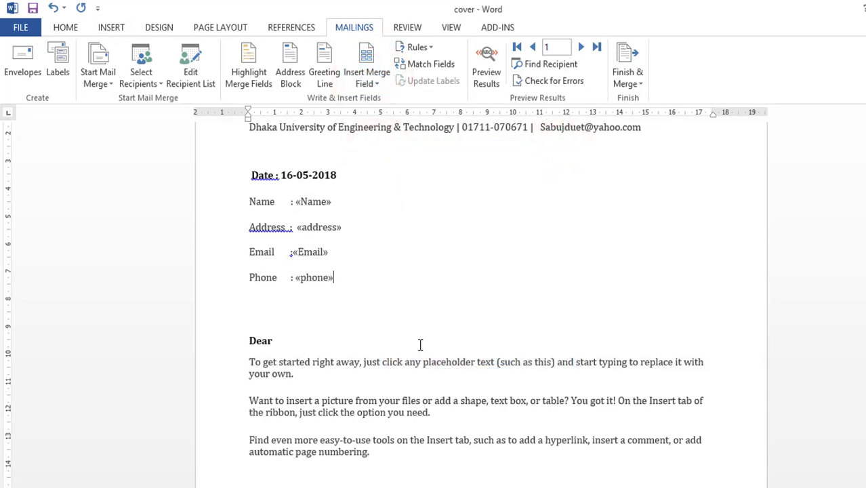
Insert «Name» after 'Dear' and turn on Preview Results to show recipient 1.
left_click_drag(207, 360, 209, 342)
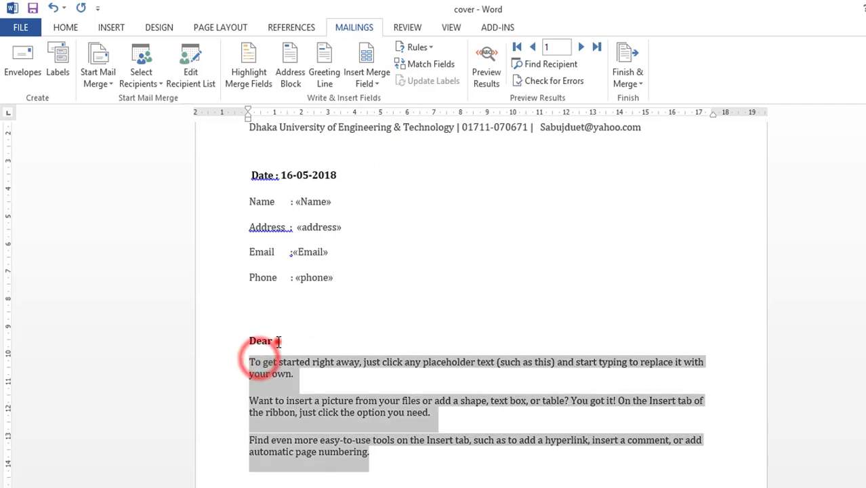
left_click(277, 341)
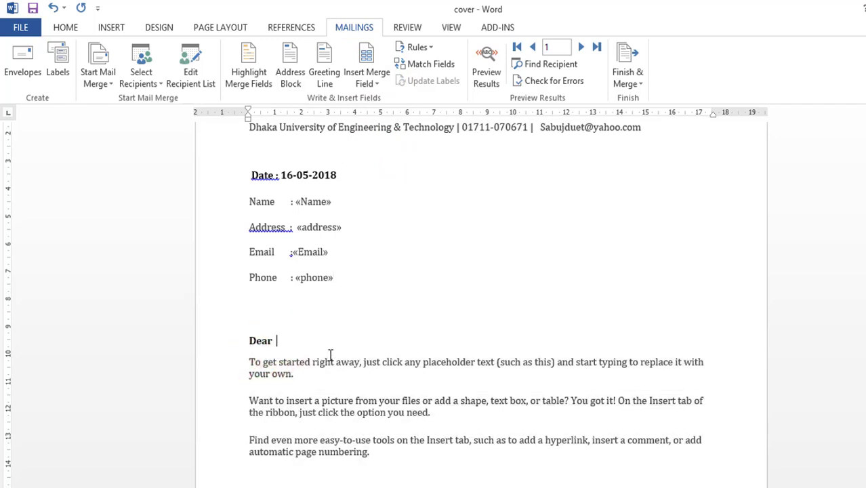
left_click(371, 79)
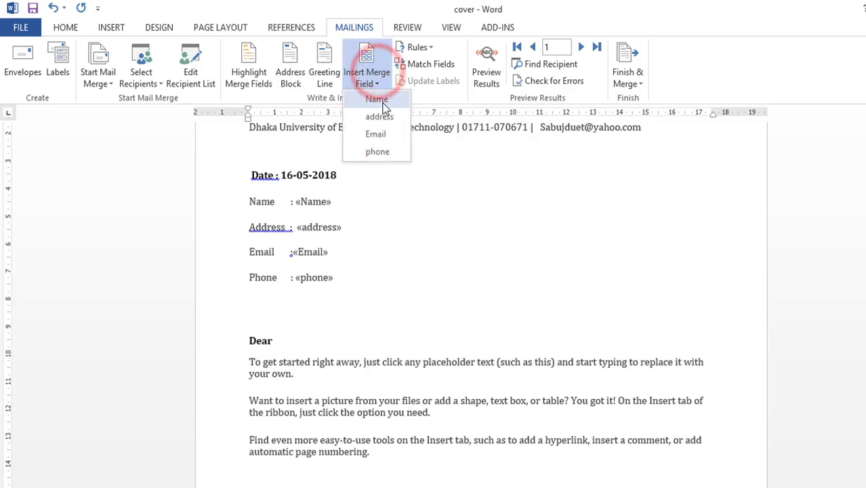
left_click(378, 100)
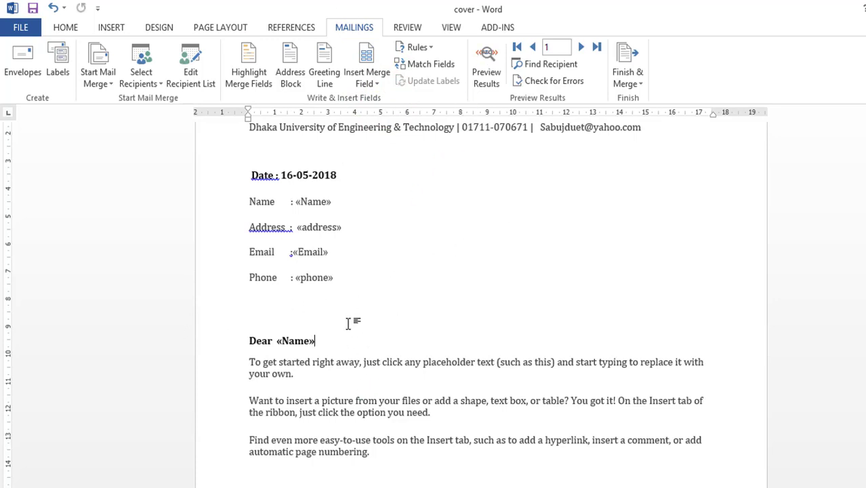
left_click(486, 70)
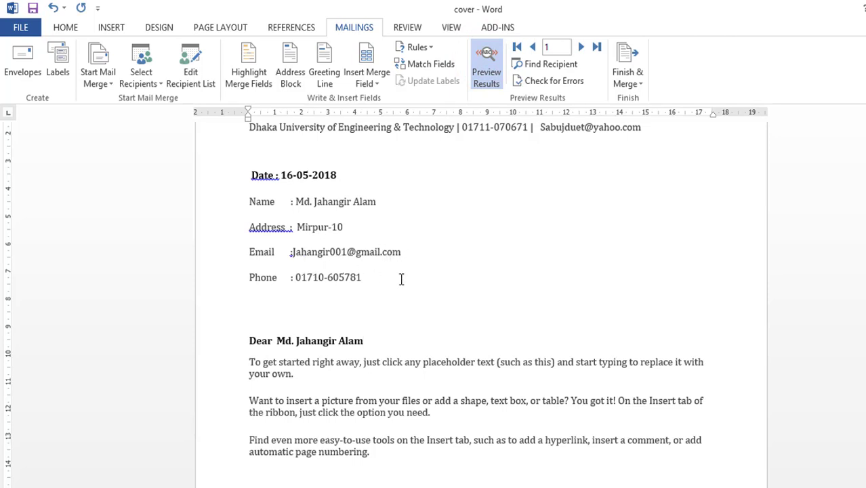
Advance the preview to records 2 and 3, checking the merged name, e-mail and phone.
left_click(278, 339)
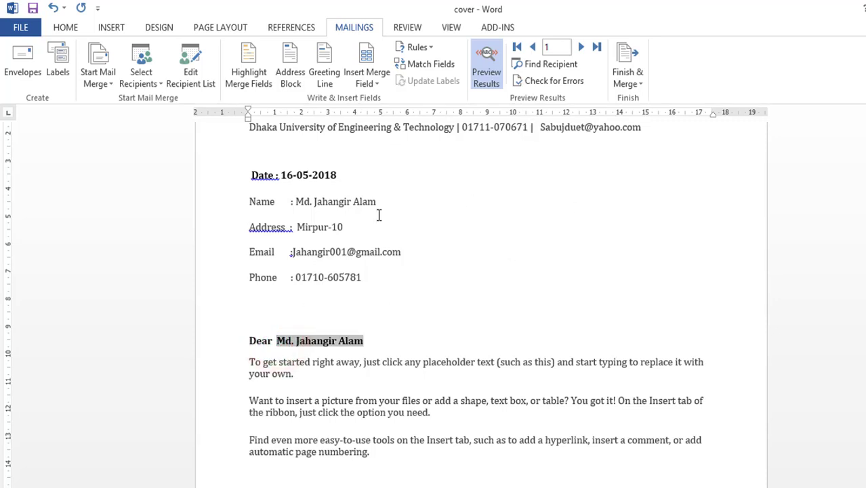
left_click(581, 47)
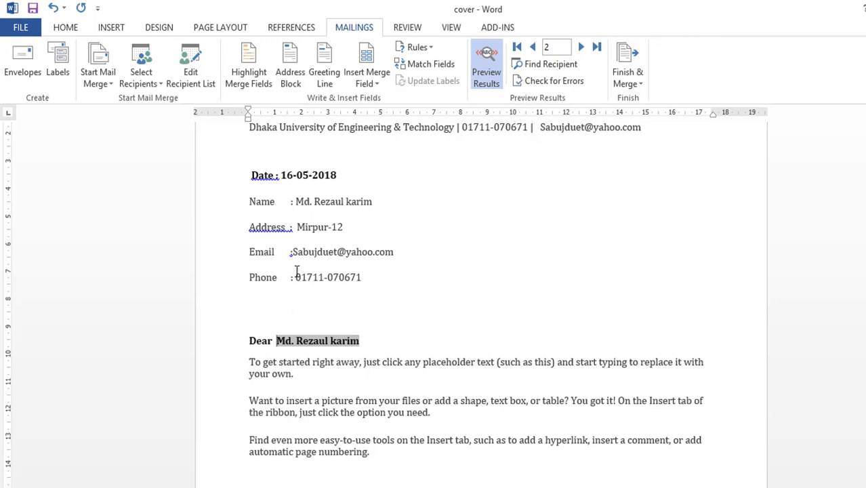
left_click(350, 252)
left_click(347, 285)
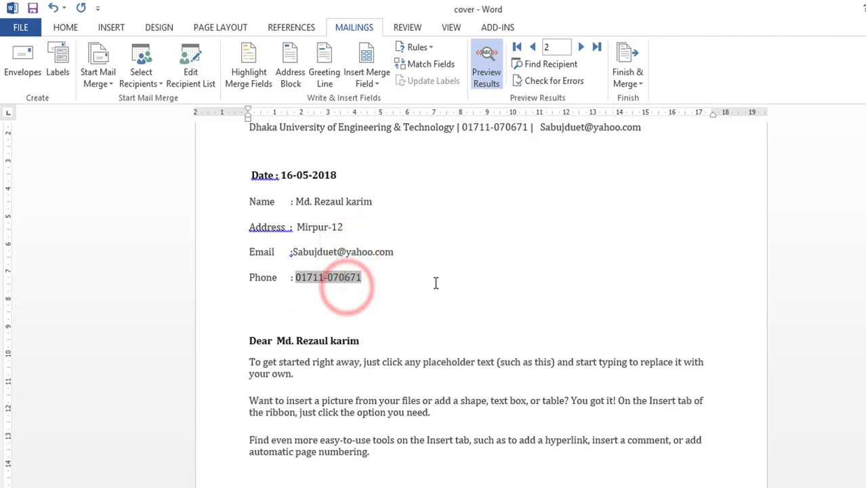
left_click(578, 46)
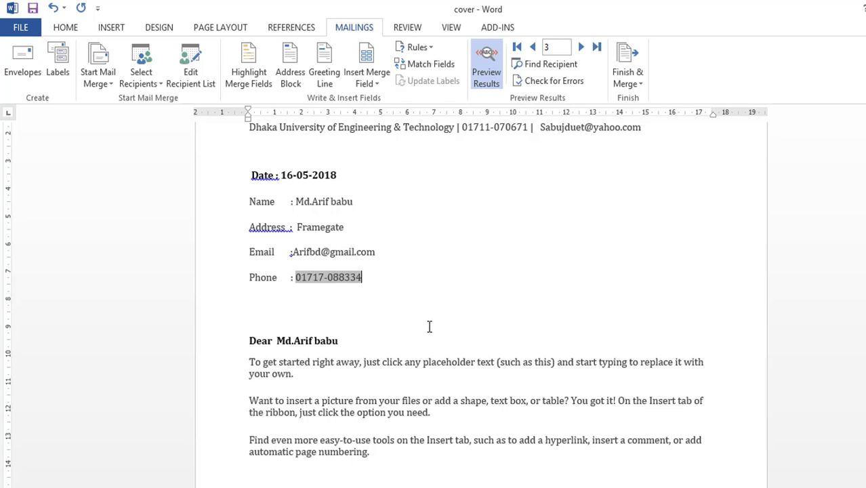
scroll(466, 321, "down", 3)
scroll(267, 403, "up", 2)
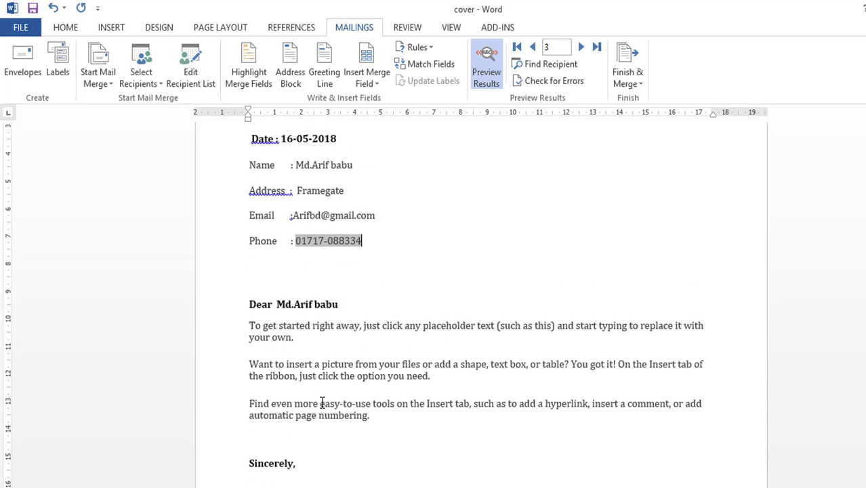
scroll(319, 344, "up", 2)
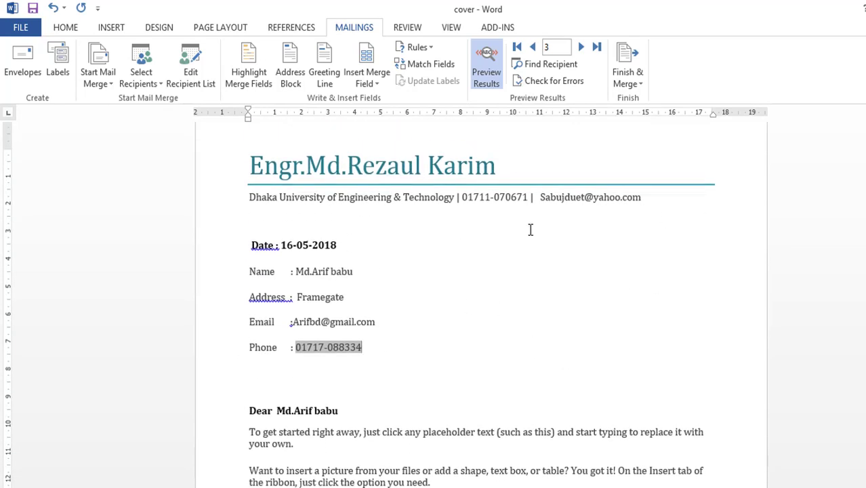
scroll(494, 428, "down", 2)
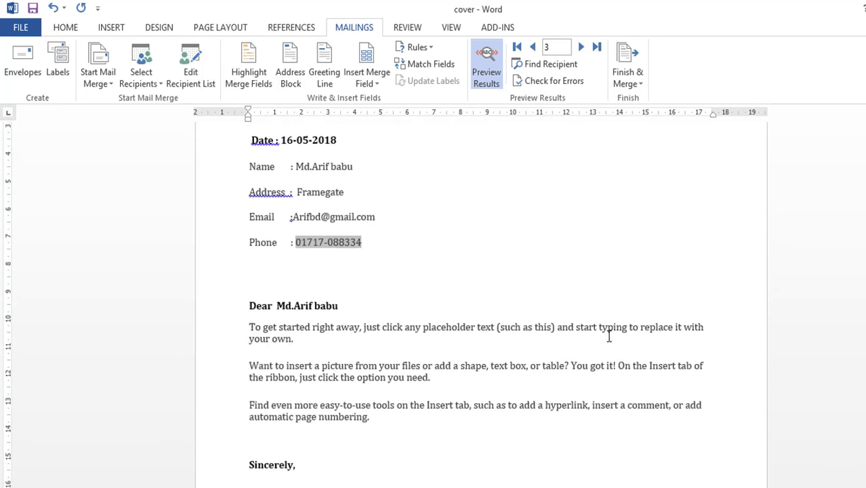
scroll(608, 336, "up", 3)
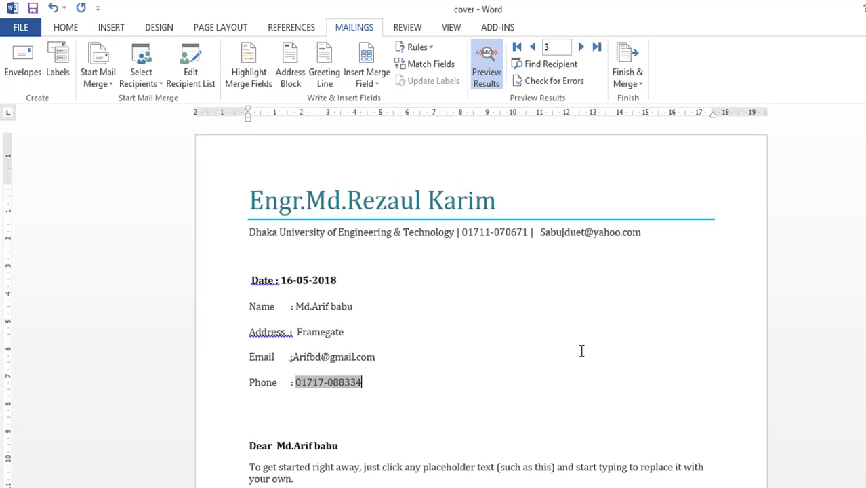
Use Finish & Merge > Edit Individual Documents to merge All records.
left_click(636, 65)
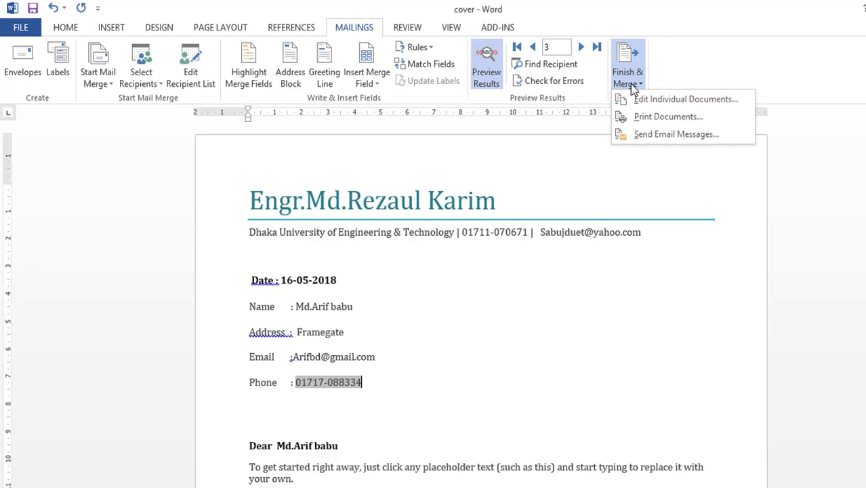
left_click(630, 85)
left_click(630, 84)
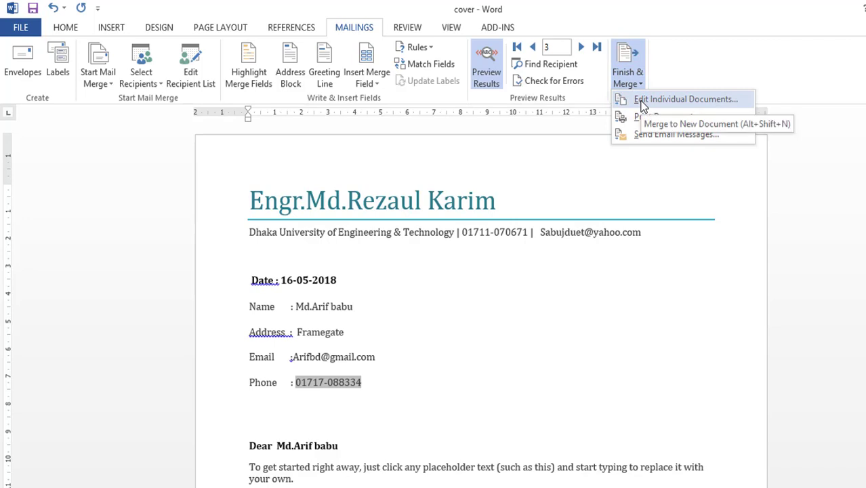
left_click(642, 100)
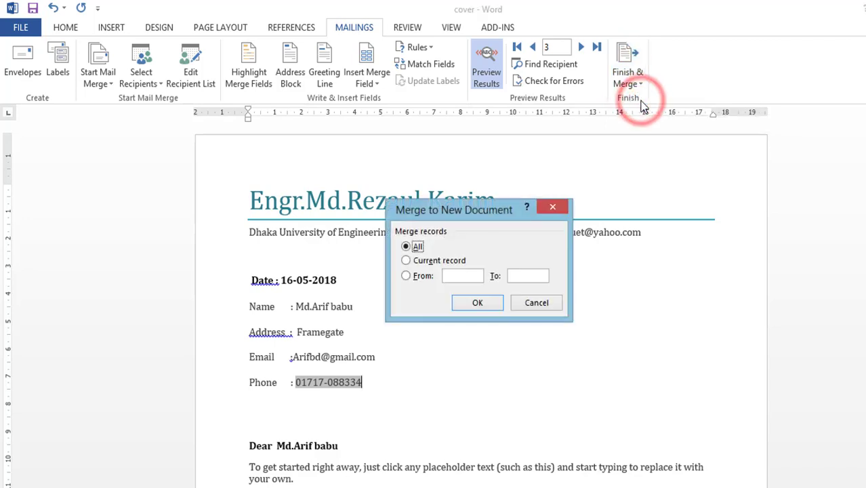
left_click(477, 302)
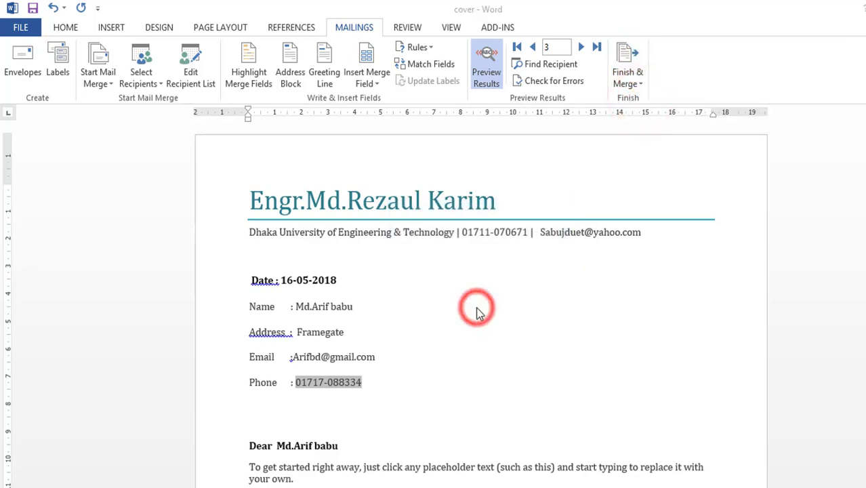
scroll(500, 344, "down", 3)
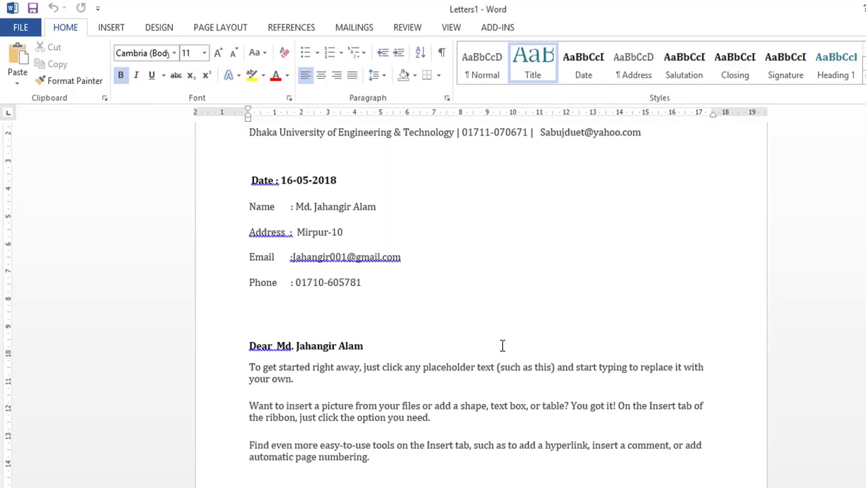
scroll(501, 342, "down", 5)
scroll(503, 342, "down", 5)
scroll(505, 342, "down", 5)
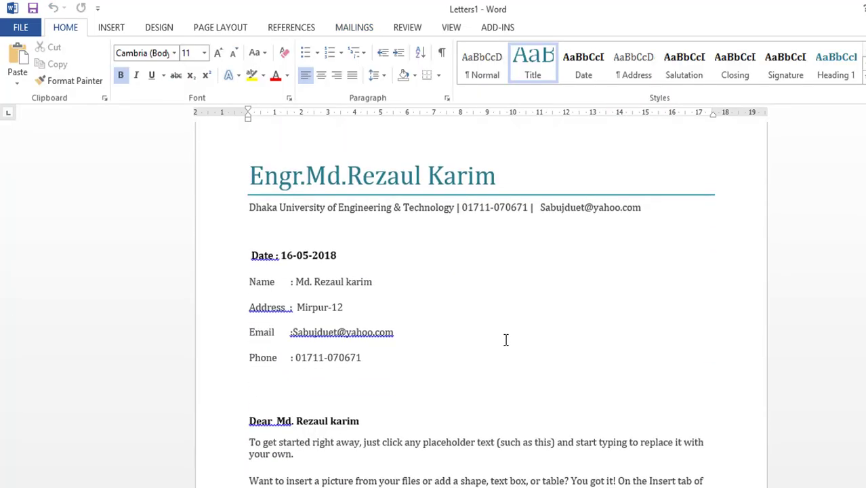
scroll(505, 340, "down", 5)
scroll(506, 339, "down", 4)
scroll(506, 337, "down", 4)
scroll(508, 338, "down", 5)
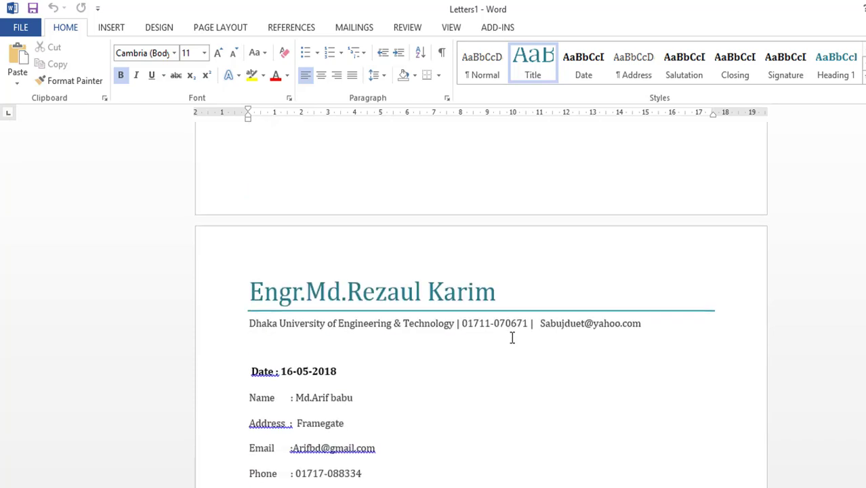
scroll(512, 338, "down", 4)
scroll(512, 338, "down", 1)
scroll(512, 337, "down", 5)
scroll(512, 337, "down", 1)
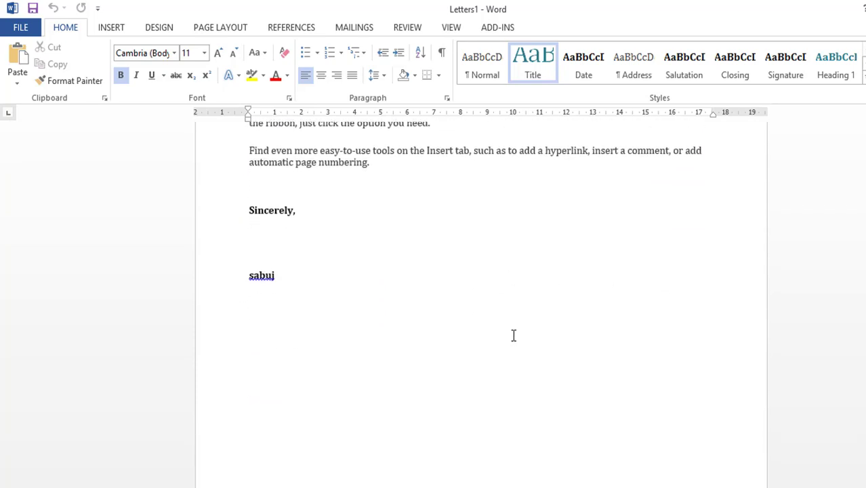
scroll(513, 335, "down", 8)
scroll(512, 336, "down", 8)
scroll(512, 336, "down", 8)
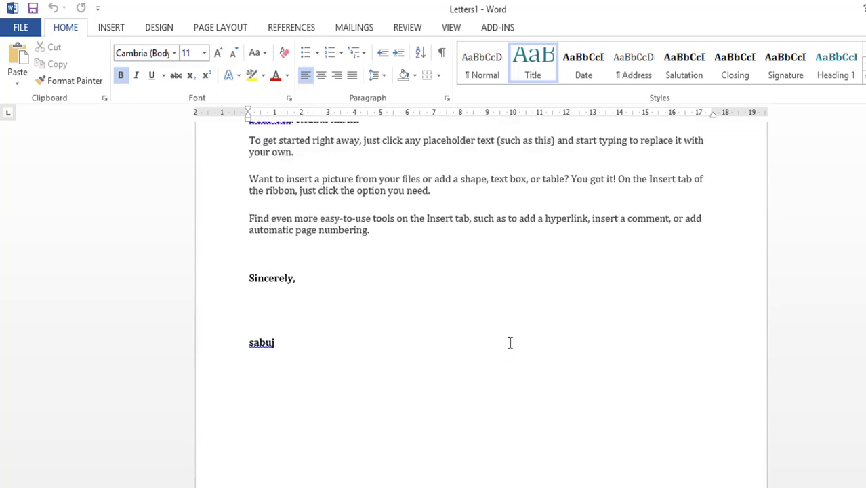
scroll(511, 338, "down", 8)
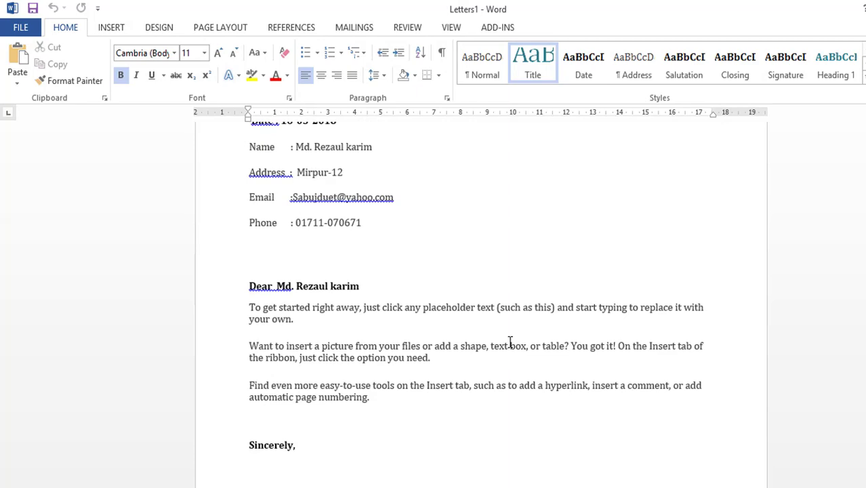
scroll(510, 340, "up", 5)
scroll(509, 340, "up", 6)
scroll(509, 337, "up", 10)
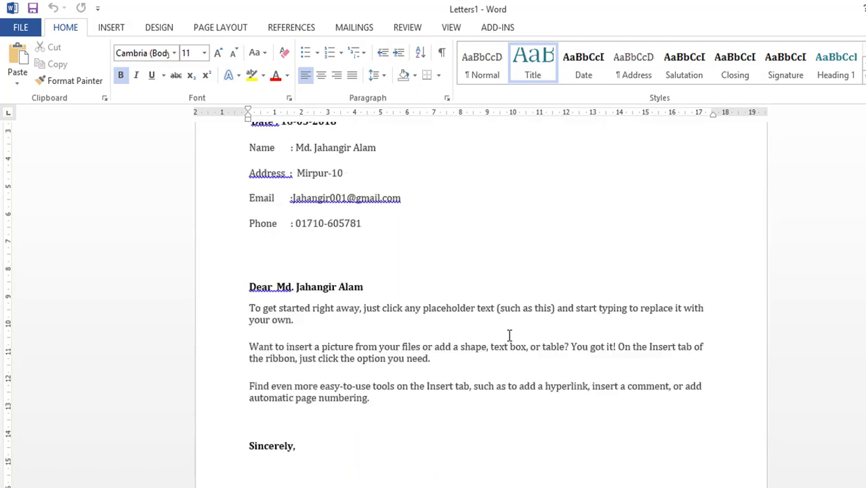
scroll(509, 335, "up", 4)
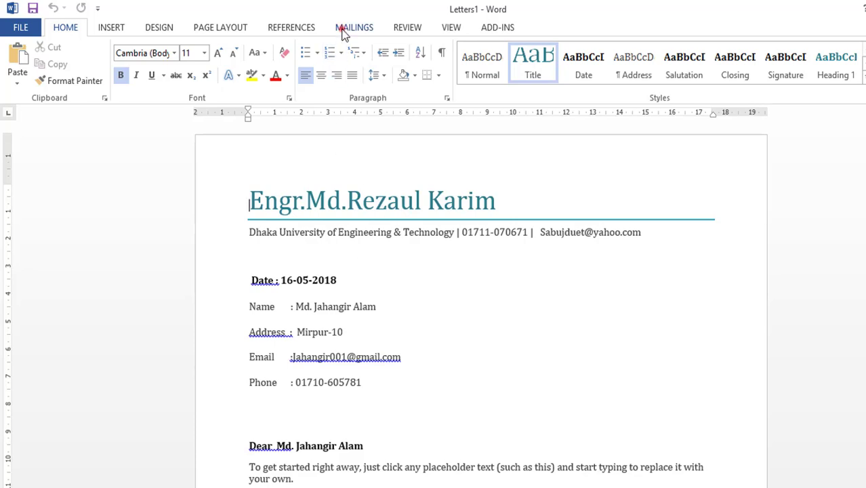
Create a new blank document and choose Envelopes as the mail merge type.
left_click(346, 30)
left_click(441, 324)
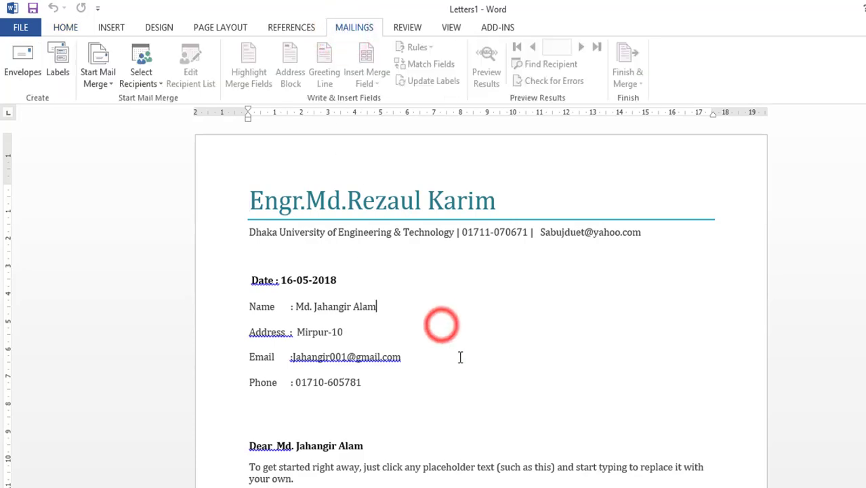
key("ctrl+n")
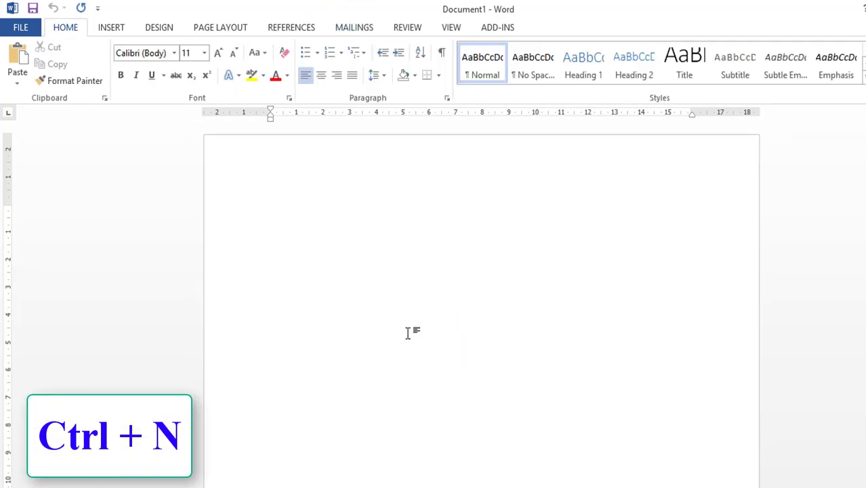
left_click(354, 27)
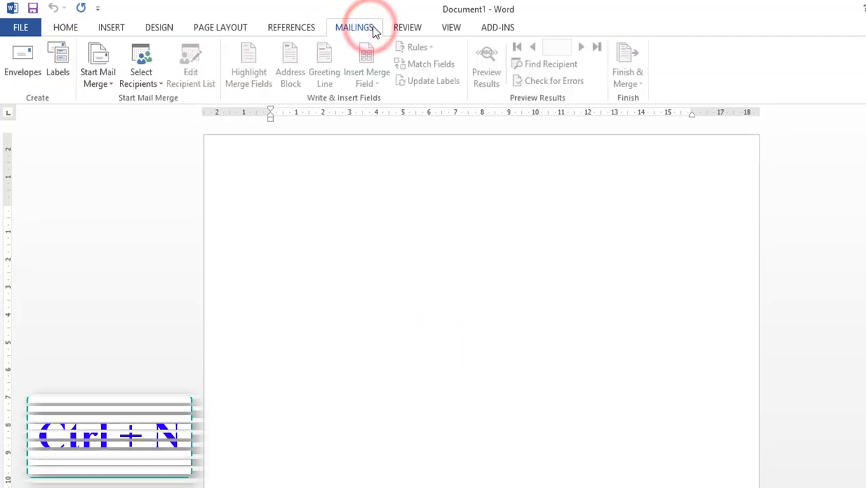
left_click(111, 80)
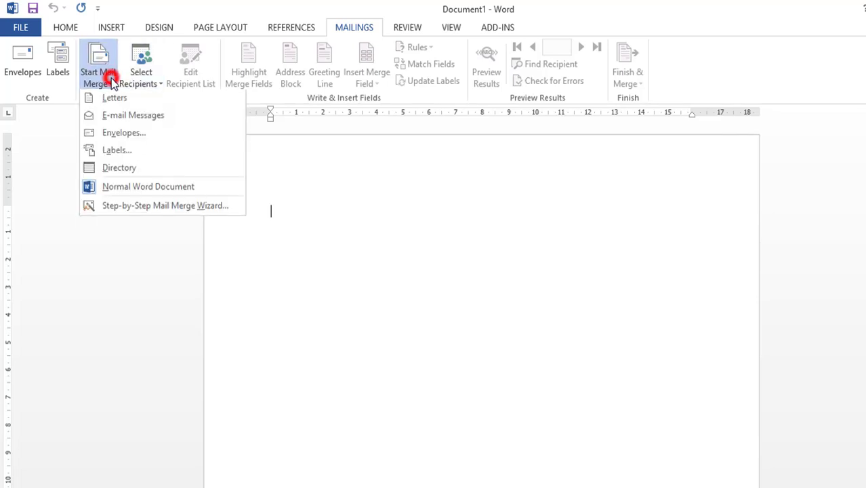
left_click(113, 135)
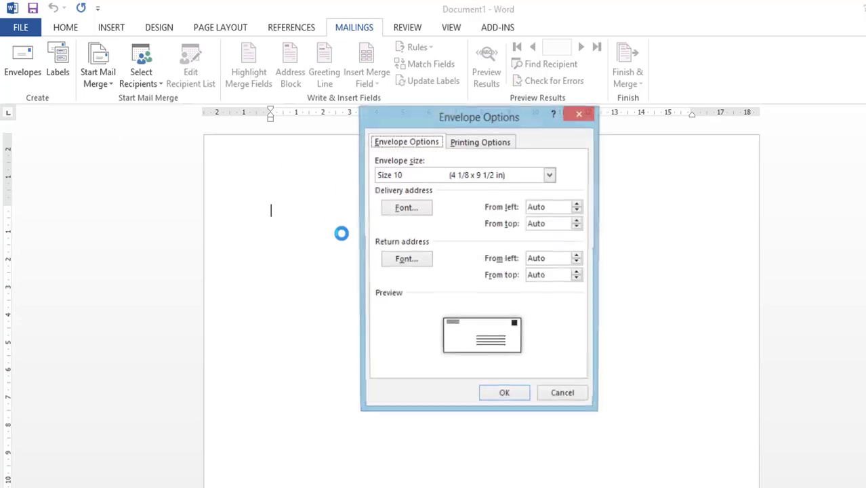
Accept the Size 10 envelope options and put the cursor in the delivery address area.
left_click(504, 395)
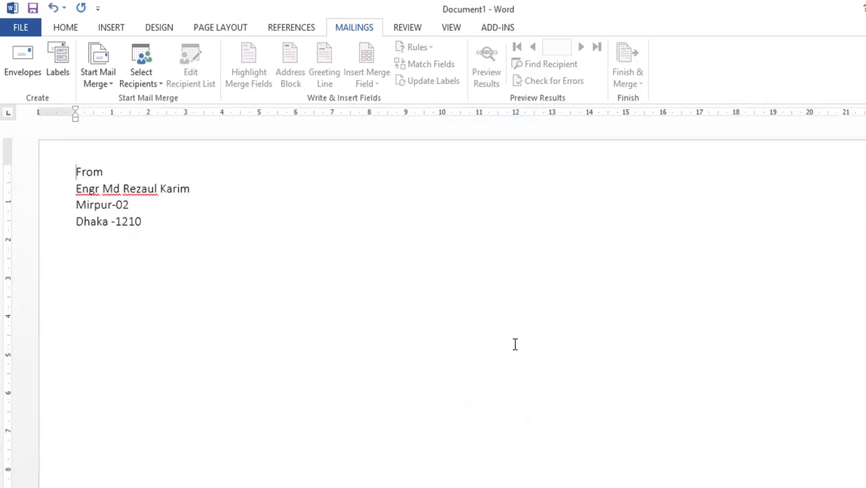
scroll(514, 344, "down", 1)
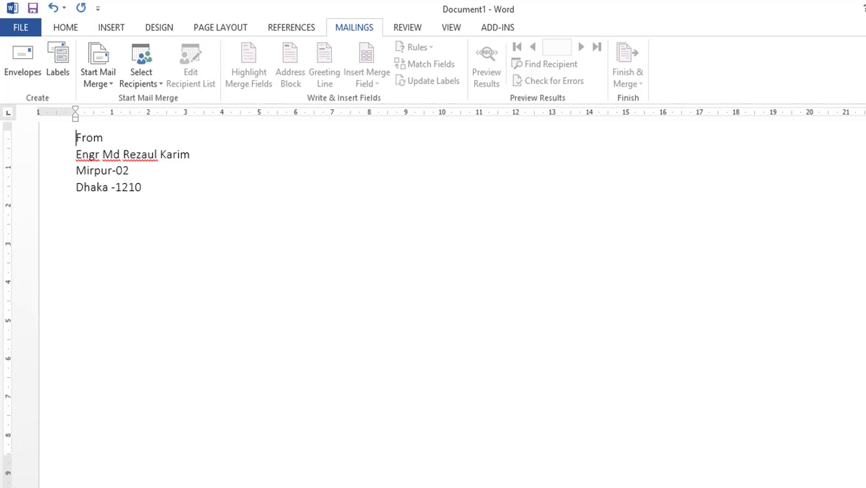
scroll(474, 305, "down", 3)
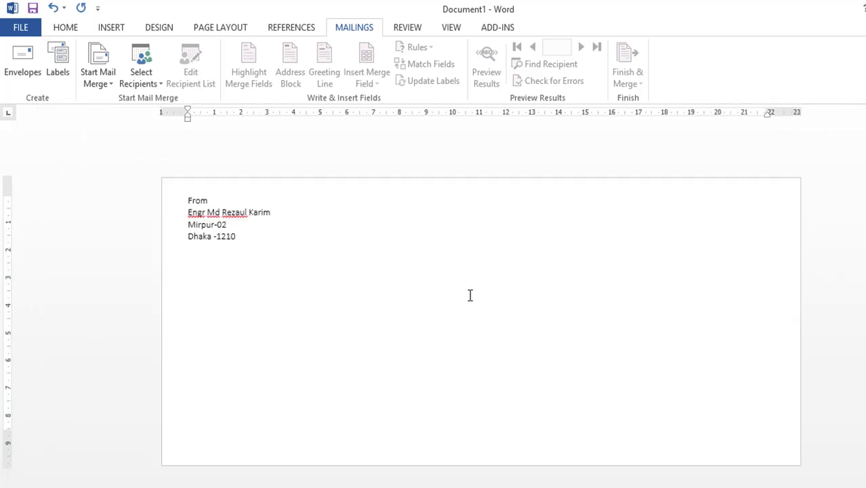
left_click(334, 268)
left_click(251, 252)
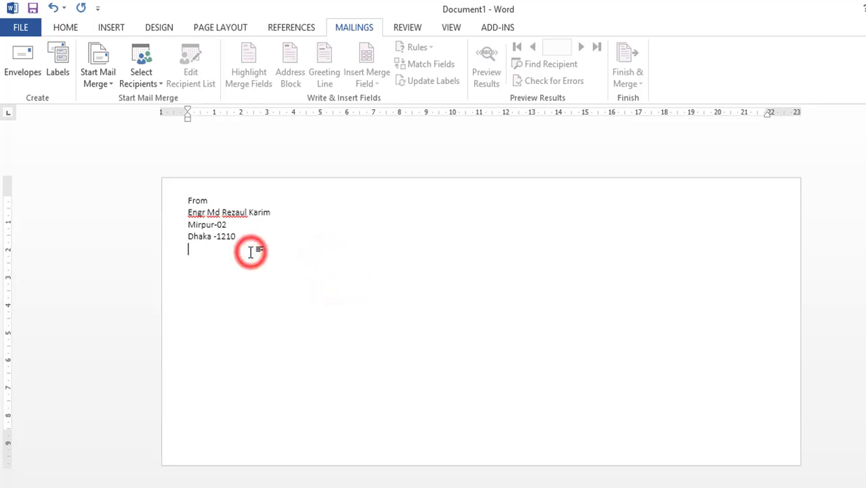
left_click(461, 387)
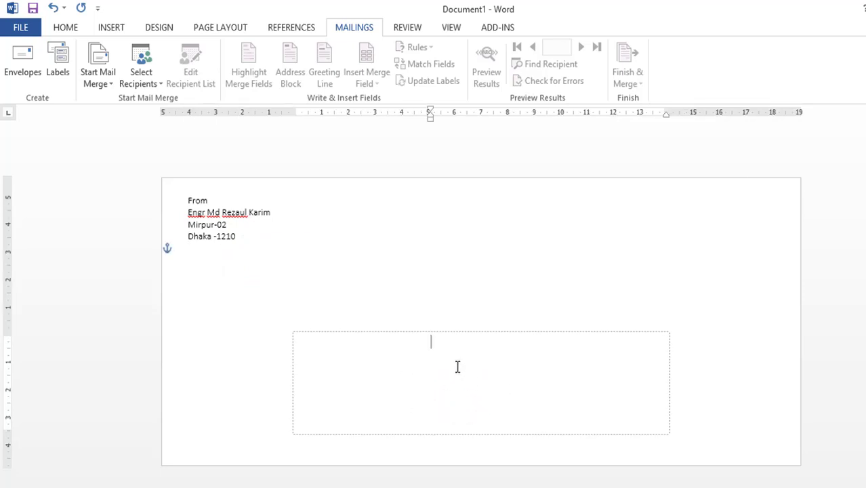
Use the existing Address document on the Desktop as the envelope recipient list.
left_click(148, 76)
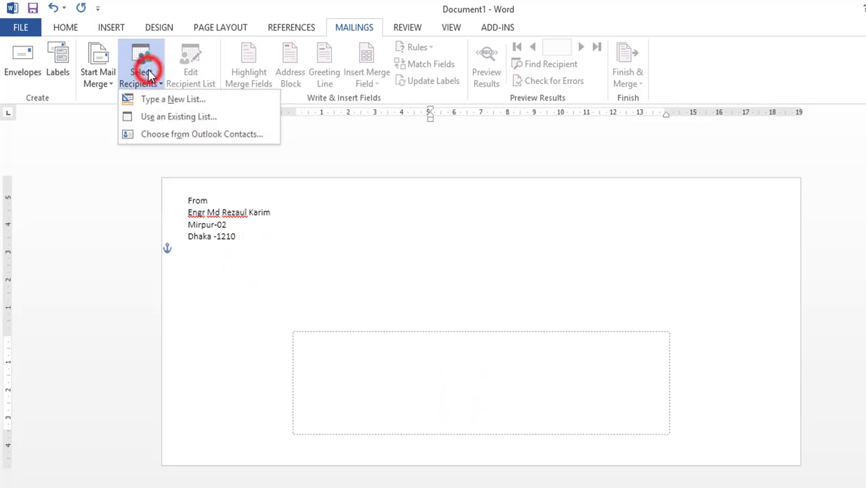
left_click(179, 117)
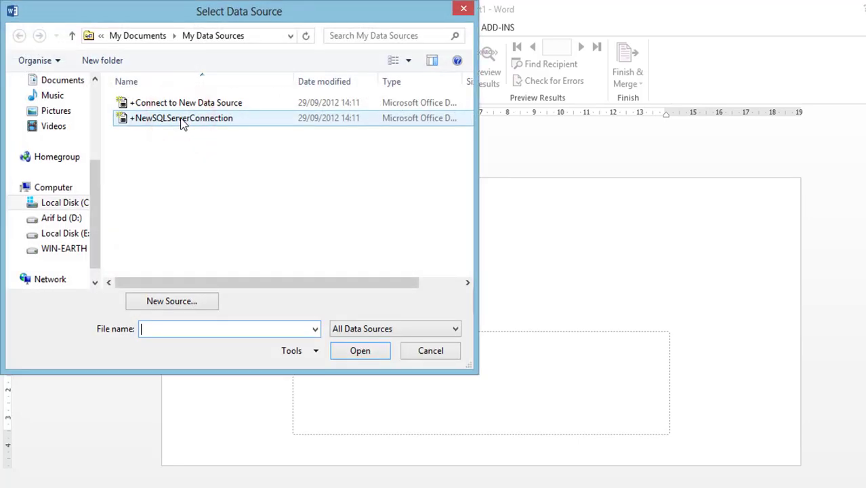
scroll(100, 171, "up", 5)
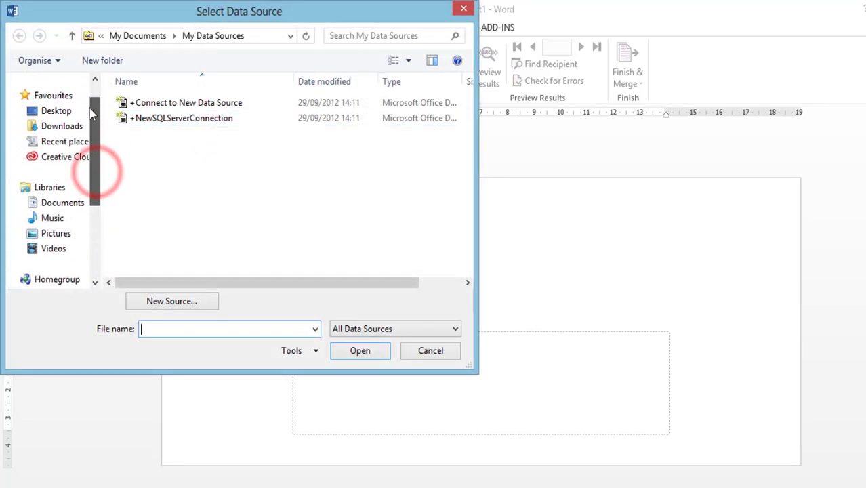
left_click(67, 114)
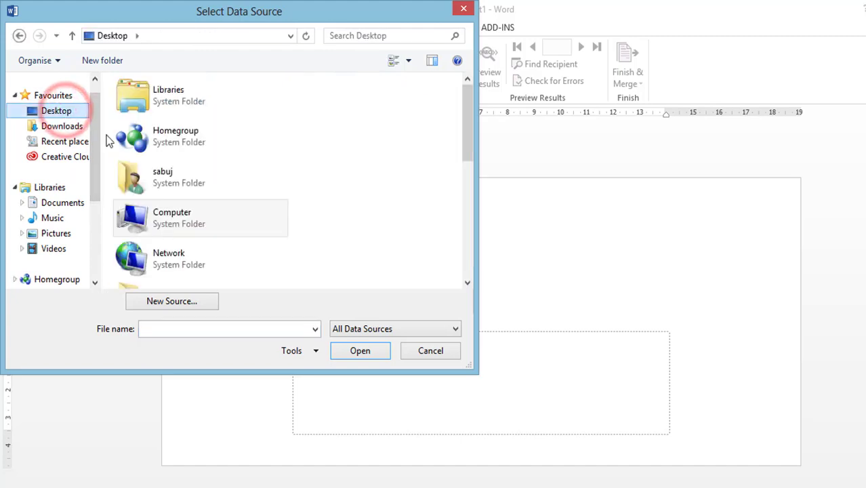
left_click_drag(466, 116, 466, 228)
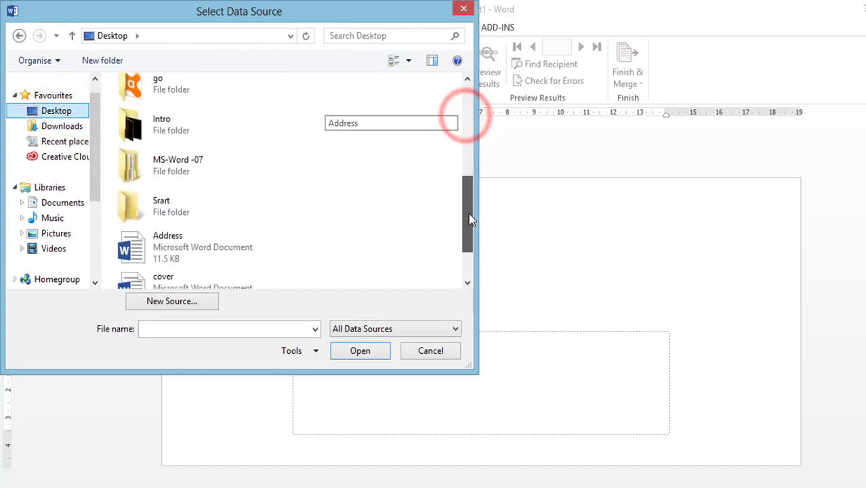
double_click(142, 197)
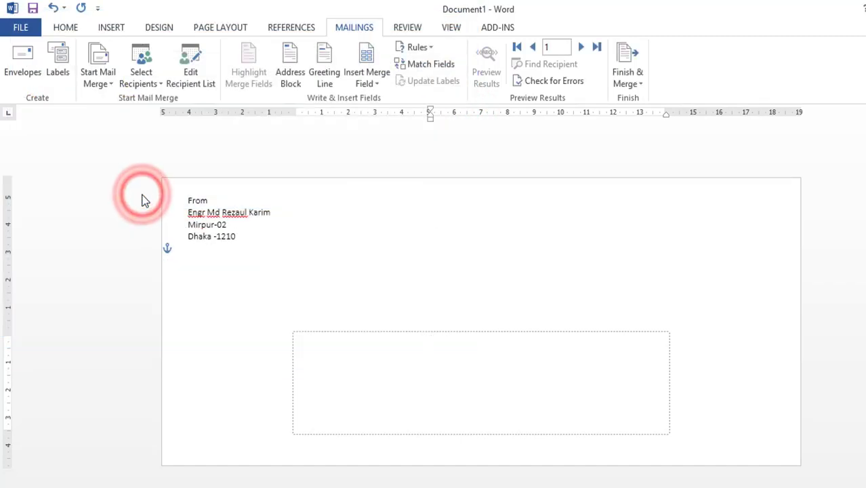
Insert the Name and address merge fields on separate lines of the delivery address.
left_click(371, 82)
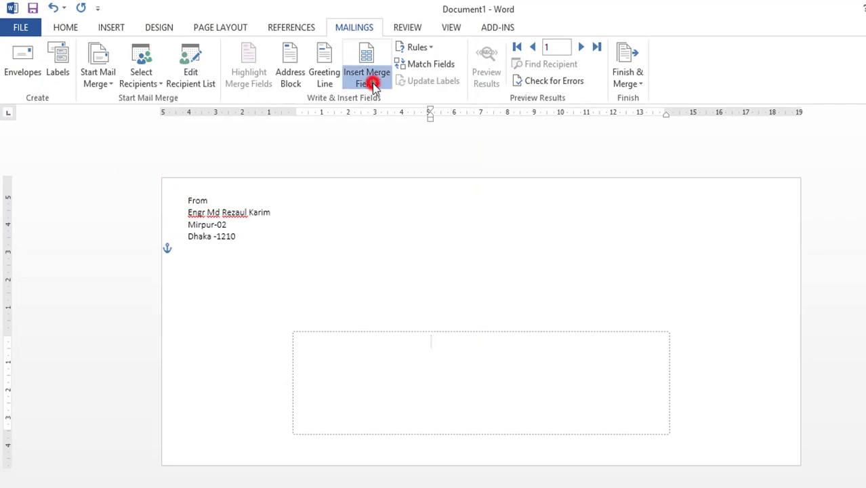
left_click(379, 102)
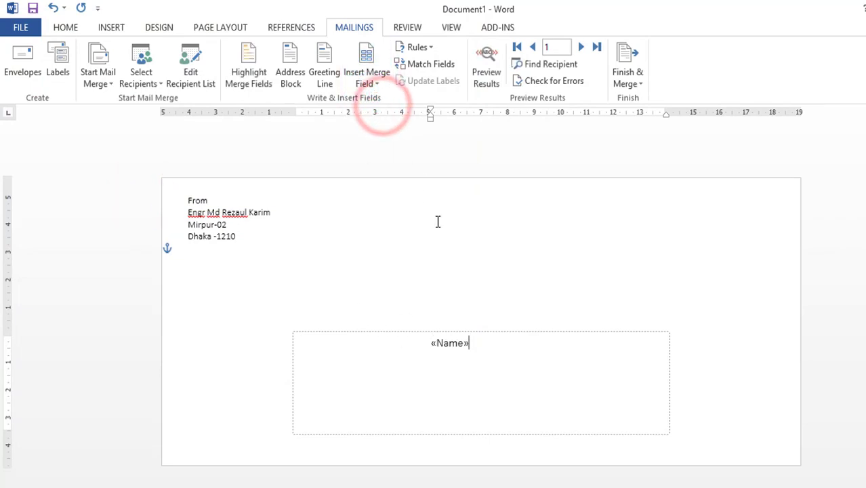
key("Return")
left_click(372, 84)
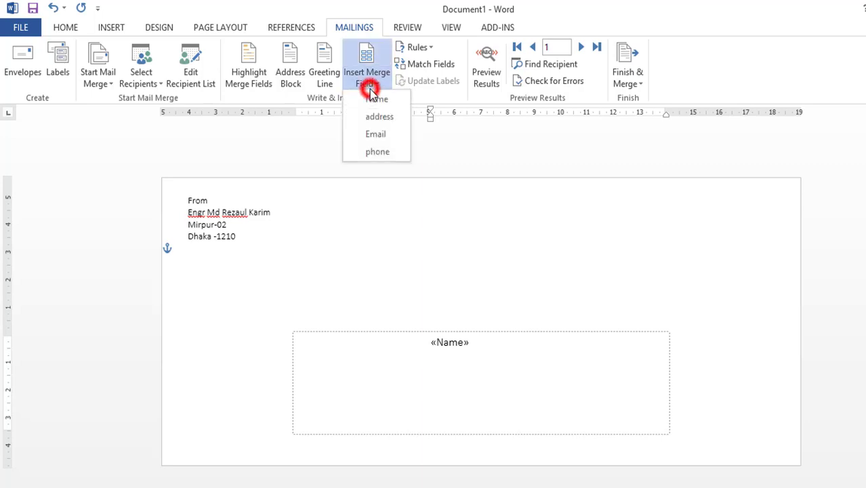
left_click(380, 116)
key("Return")
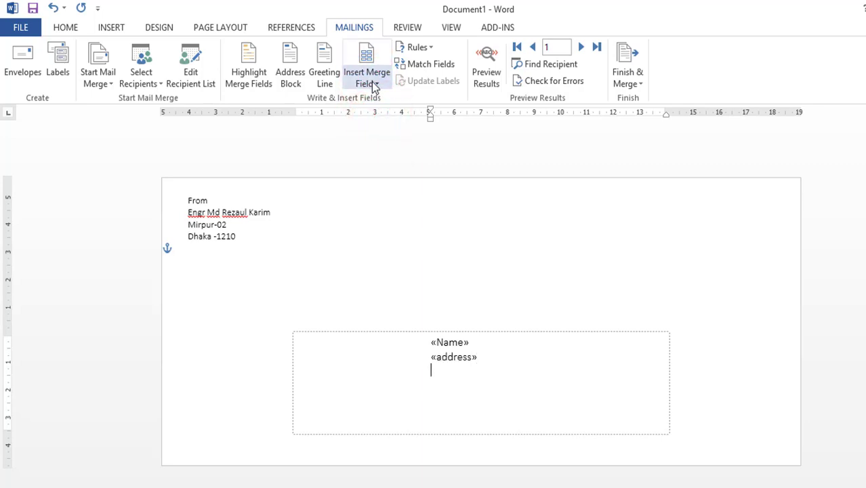
Add the Email and phone fields on their own lines and preview the first recipient.
left_click(372, 82)
left_click(379, 135)
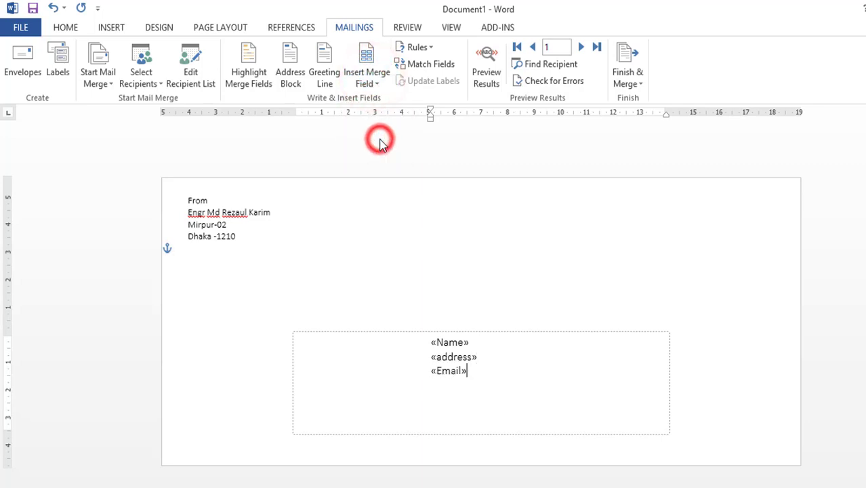
key("Return")
left_click(373, 84)
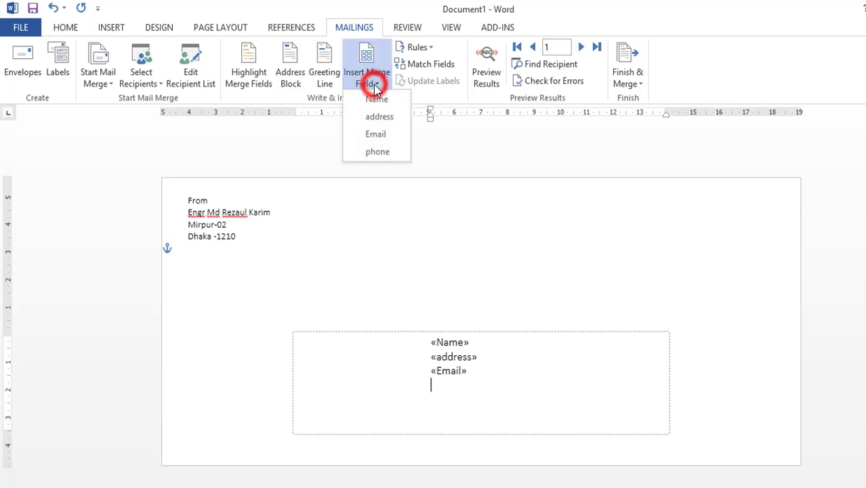
left_click(380, 152)
left_click(485, 62)
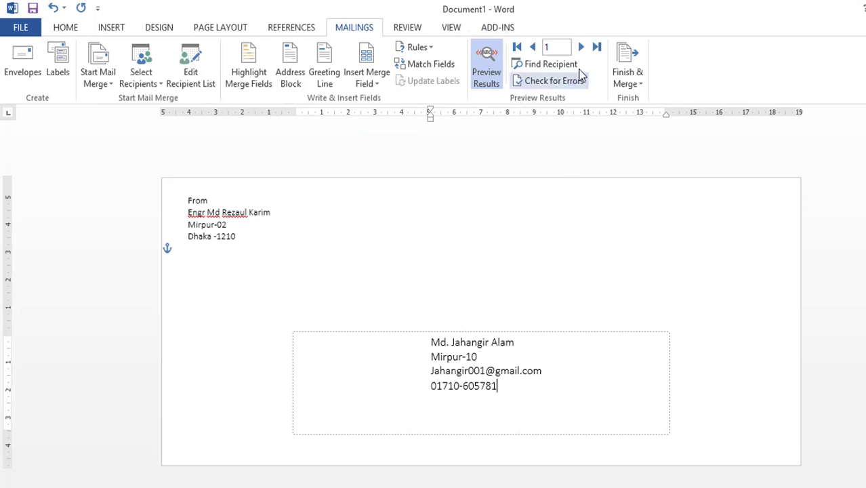
Preview recipient 3 and start merging all records to individual documents via Finish & Merge.
left_click(582, 47)
left_click(581, 48)
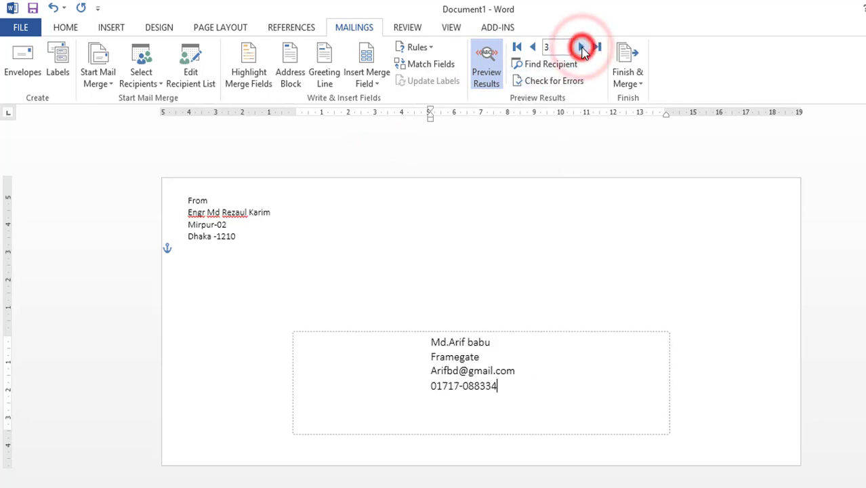
left_click(634, 84)
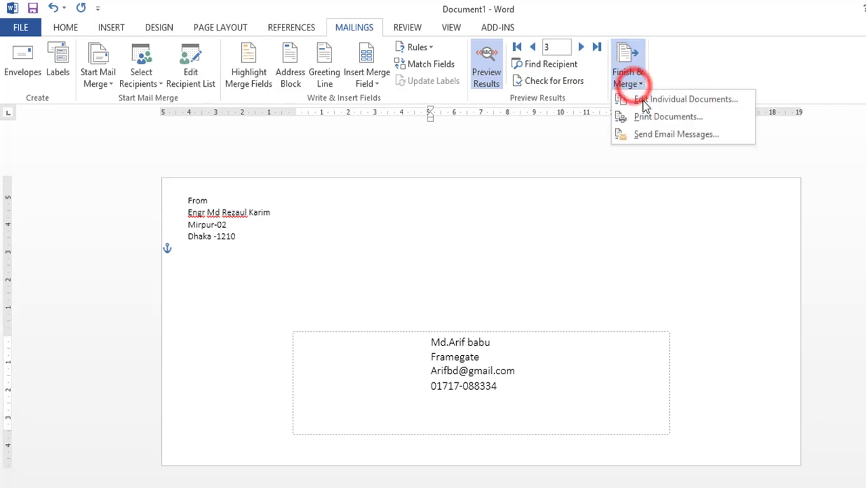
left_click(703, 100)
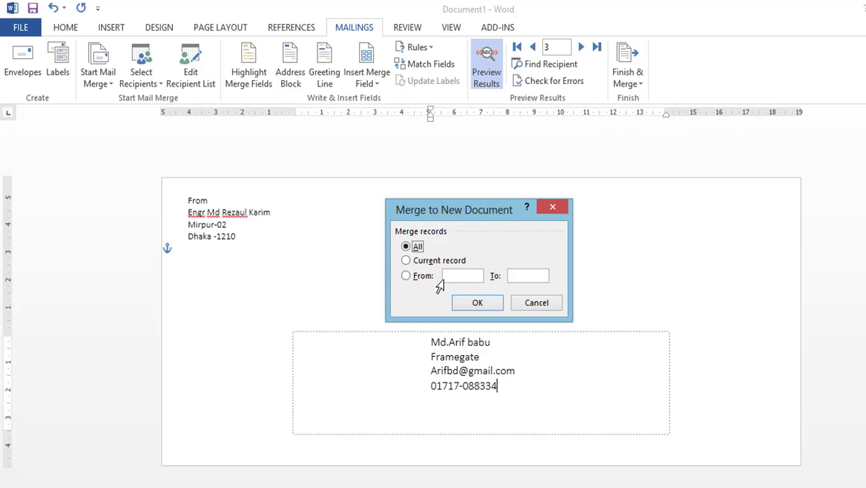
Merge all records into Envelopes2 and scroll through its three merged envelope pages.
left_click(479, 302)
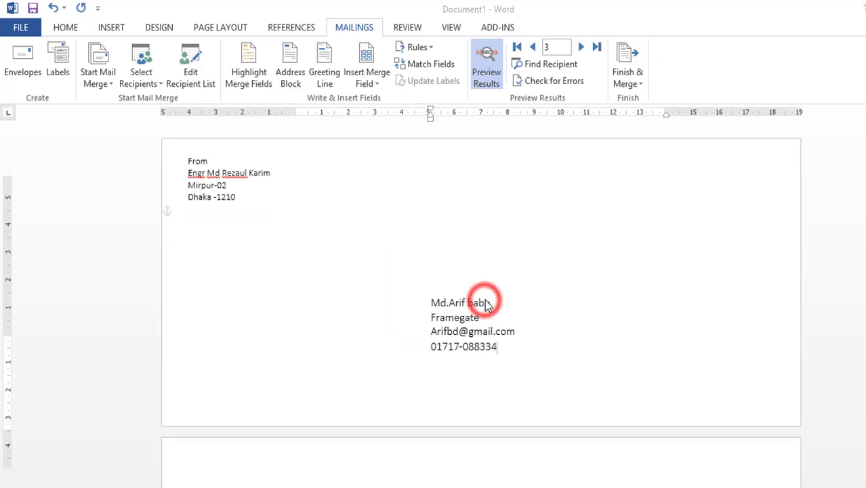
scroll(516, 345, "down", 3)
scroll(516, 344, "down", 5)
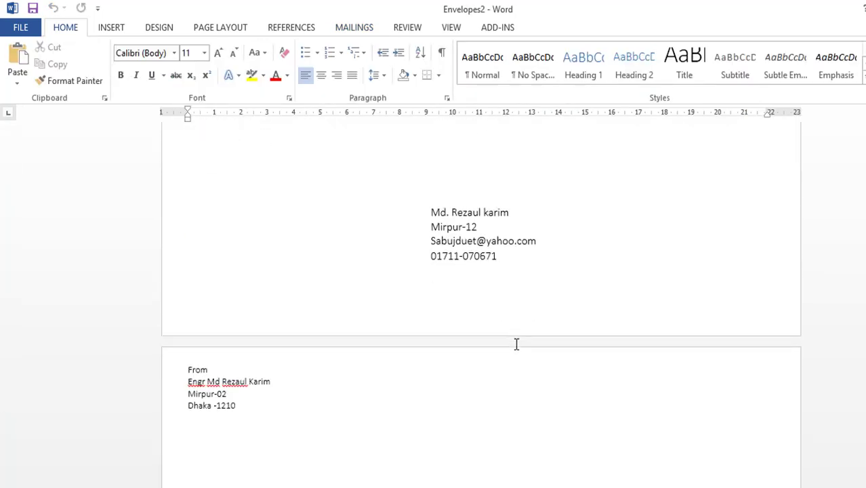
scroll(516, 345, "down", 3)
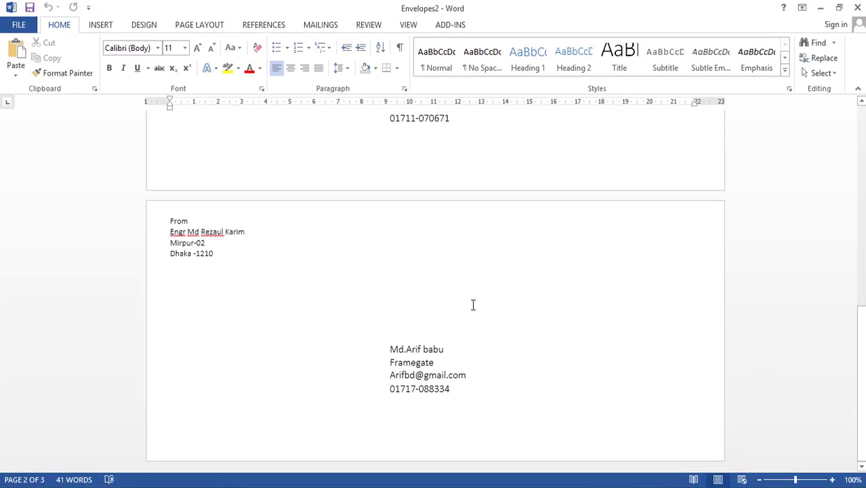
scroll(472, 305, "up", 5)
scroll(472, 306, "up", 5)
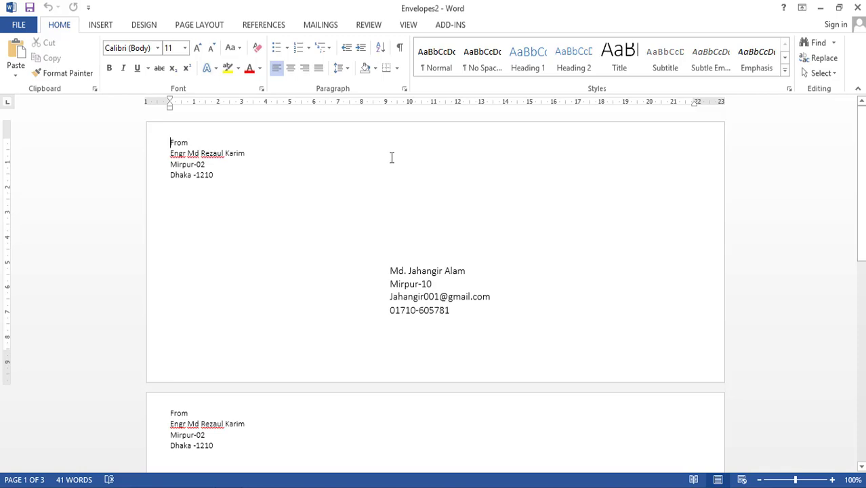
left_click(337, 24)
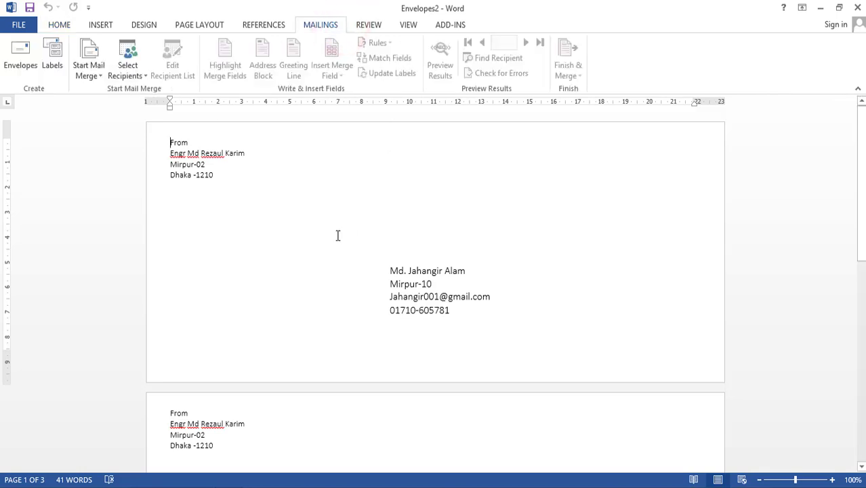
scroll(485, 294, "down", 4)
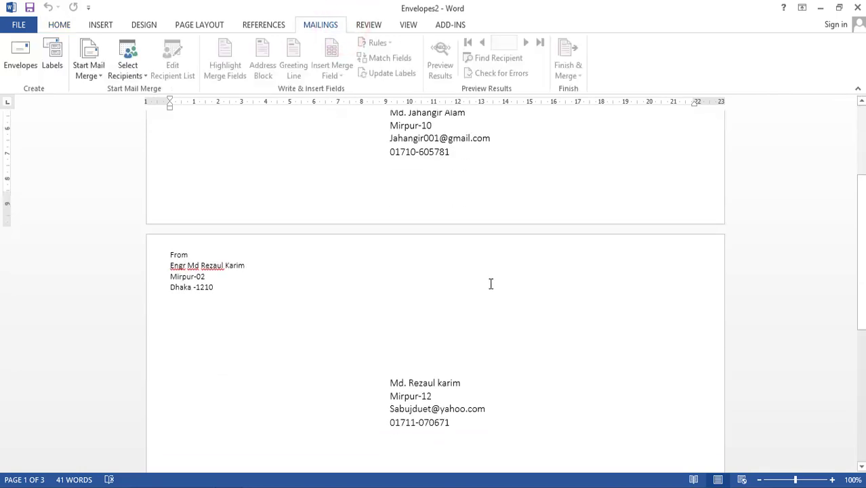
scroll(492, 284, "up", 4)
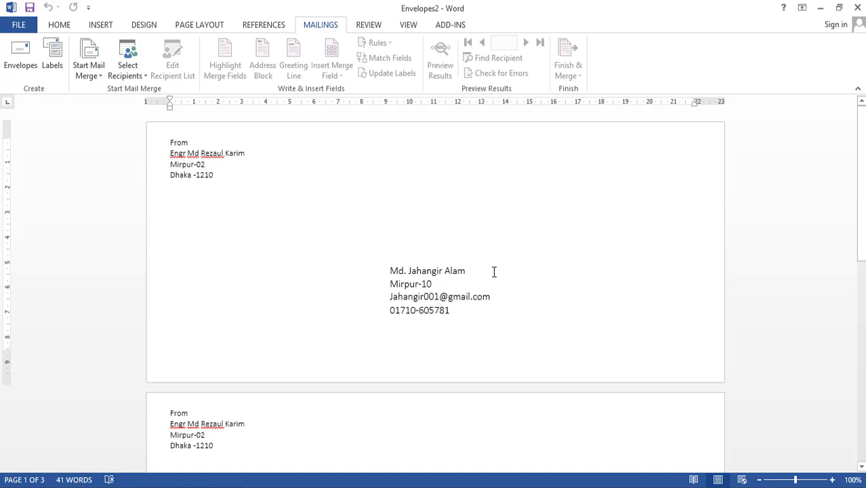